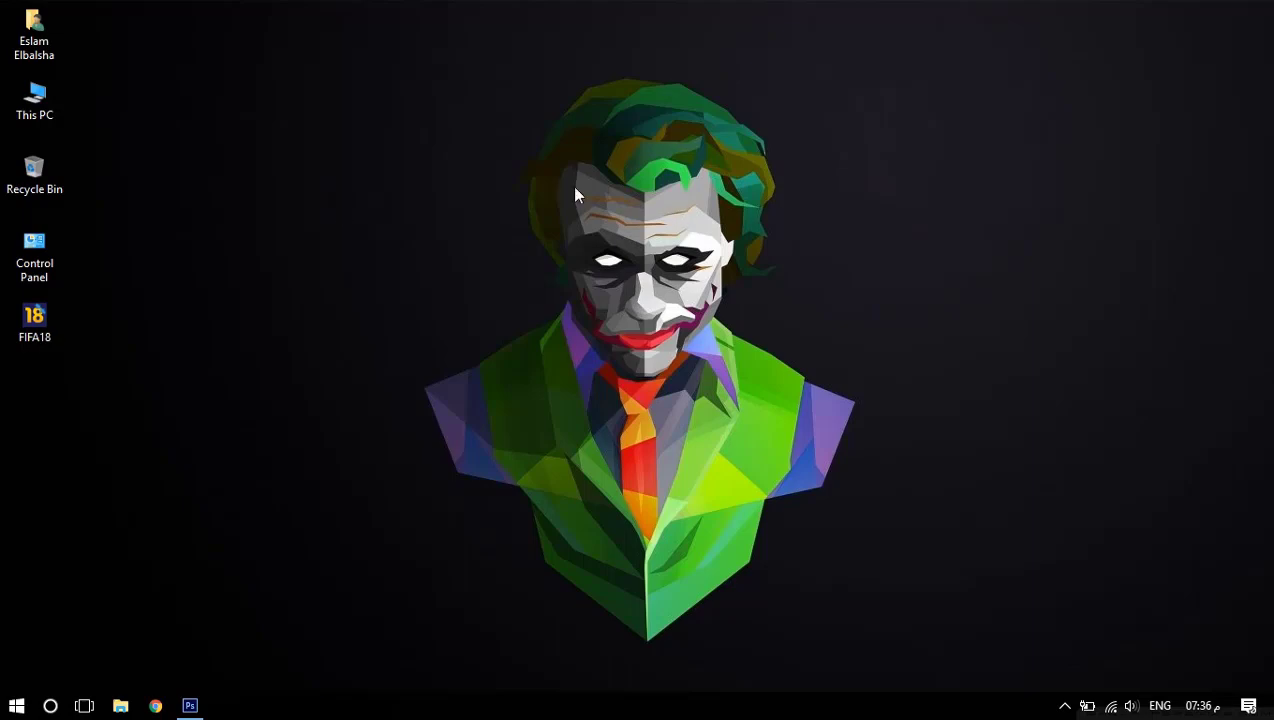
- Restore the Photoshop window with the desert selfie from the taskbar
{"action": "mouse_move", "coordinate": [190, 706]}
{"action": "left_click", "coordinate": [203, 707]}
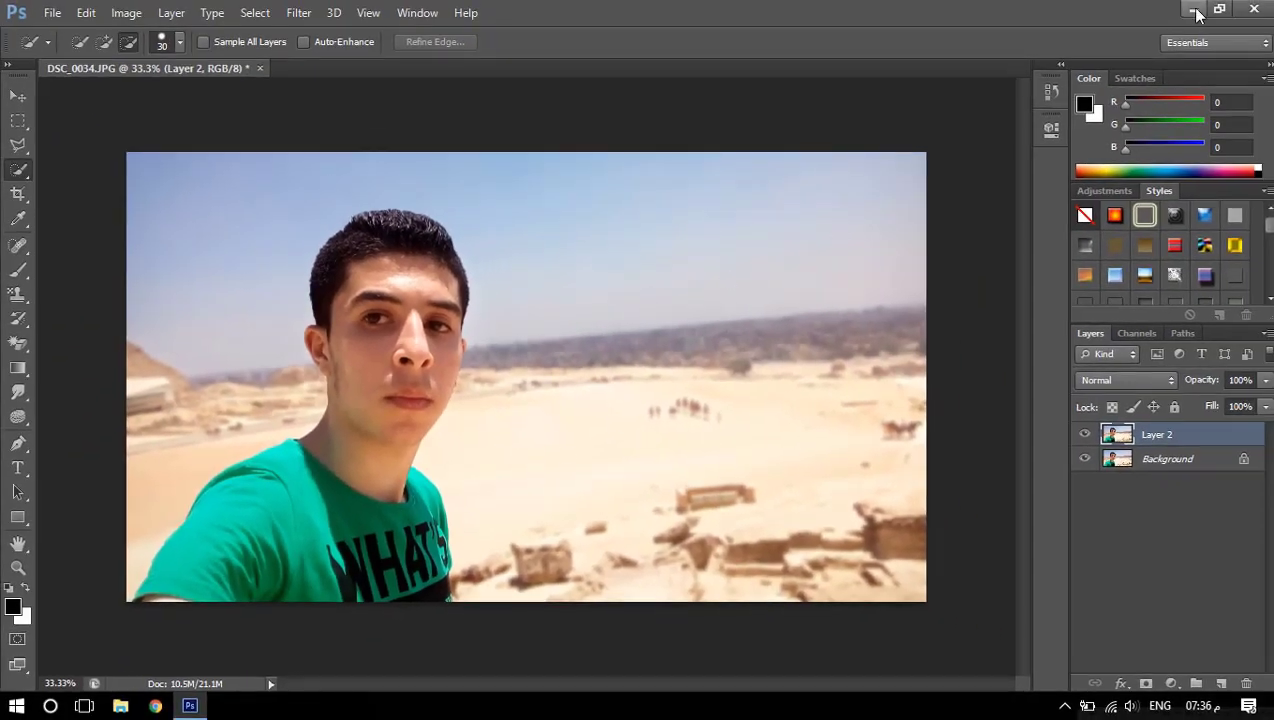
- Hide and delete the blurred Layer 2, keeping only the sharp DSC_0034.JPG Background
{"action": "left_click", "coordinate": [1193, 9]}
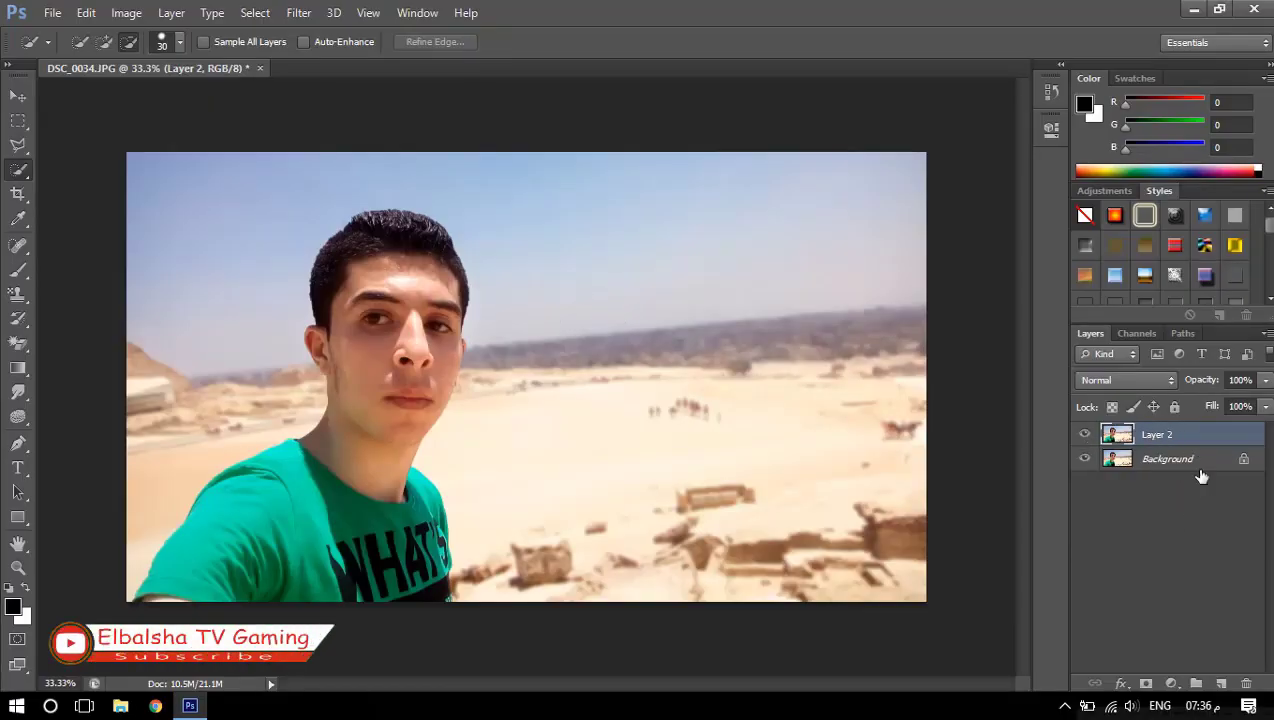
{"action": "left_click", "coordinate": [1083, 437]}
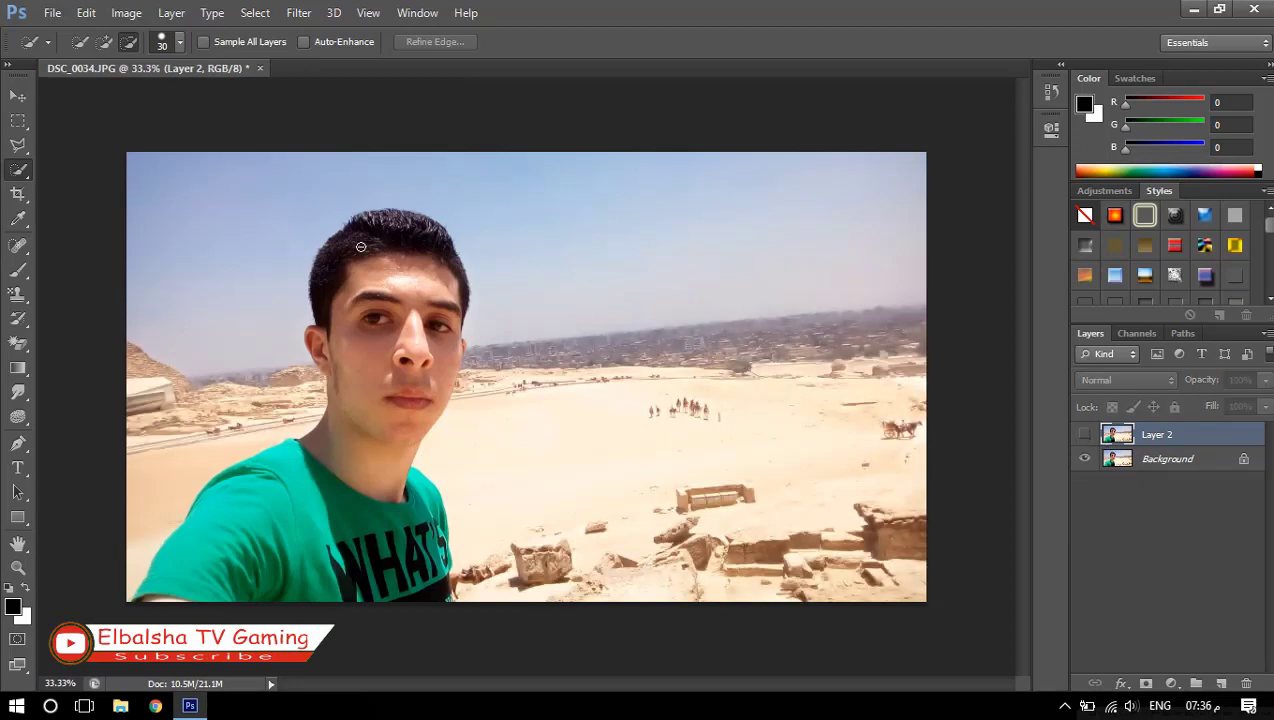
{"action": "key", "text": "Delete"}
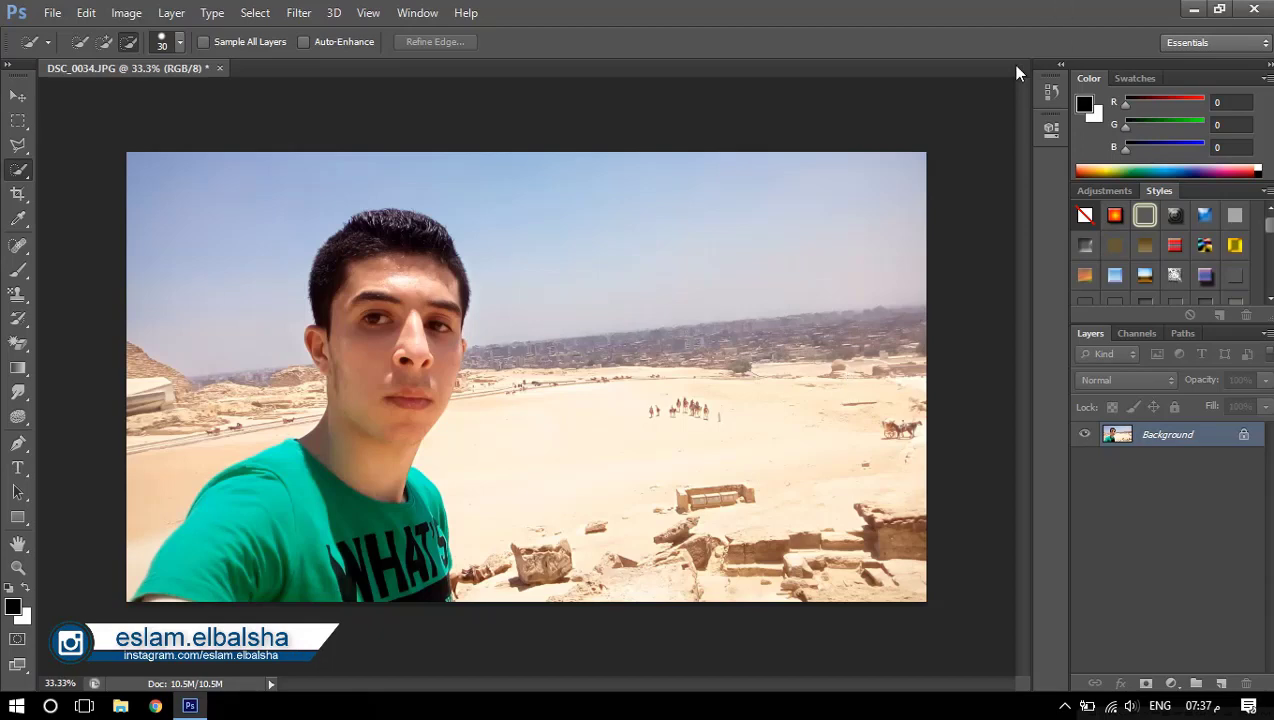
- Select the person's head, face and neck with the Quick Selection Tool
{"action": "right_click", "coordinate": [17, 175]}
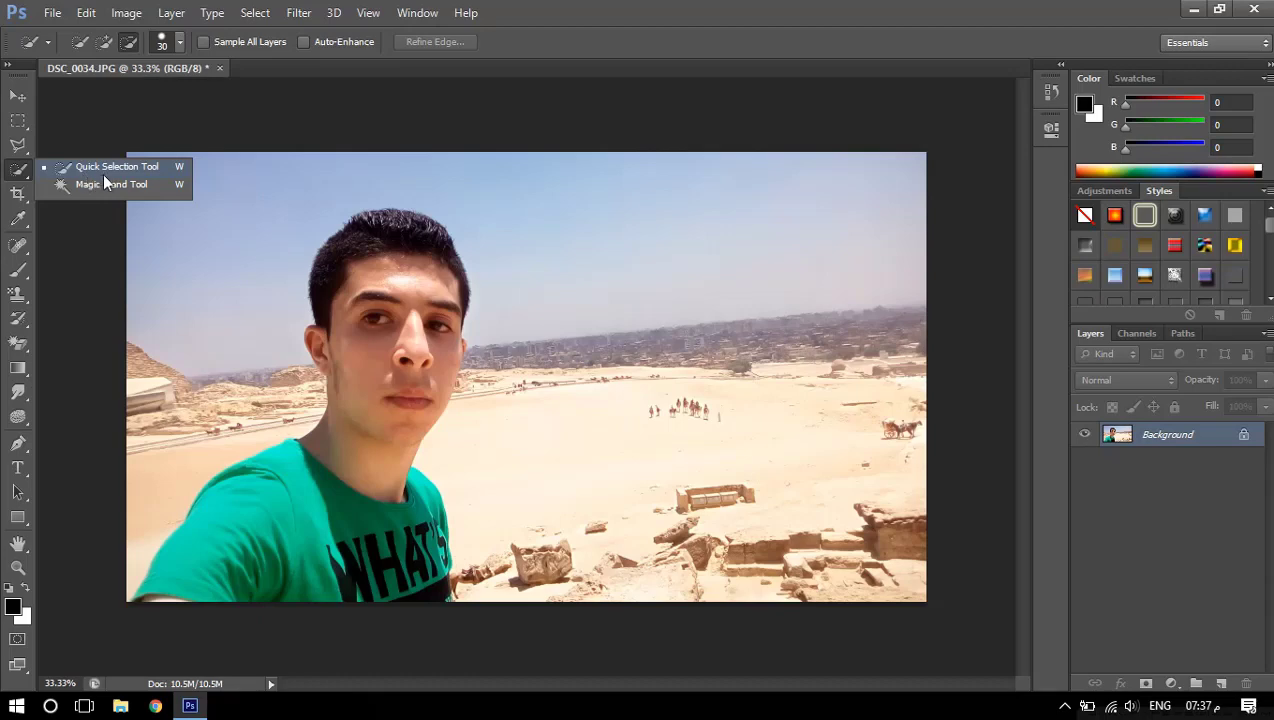
{"action": "left_click", "coordinate": [100, 168]}
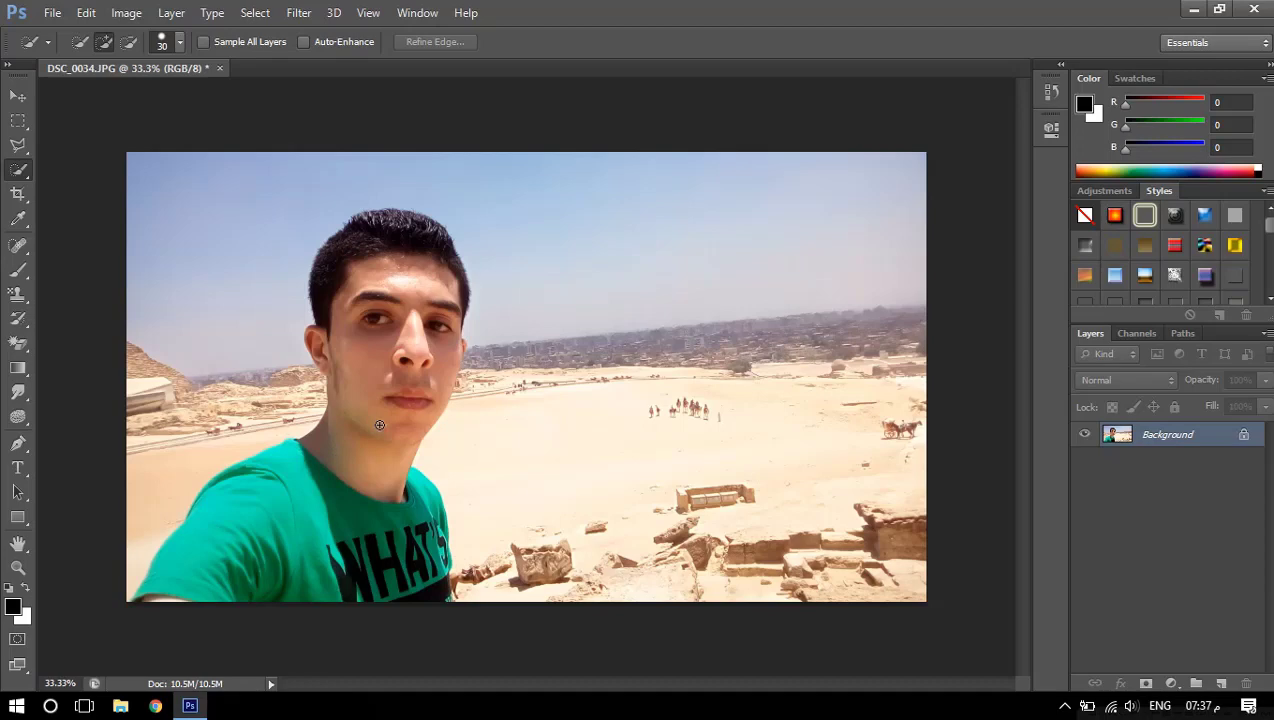
{"action": "key", "text": "ctrl+plus"}
{"action": "left_click_drag", "start_coordinate": [730, 683], "coordinate": [656, 683]}
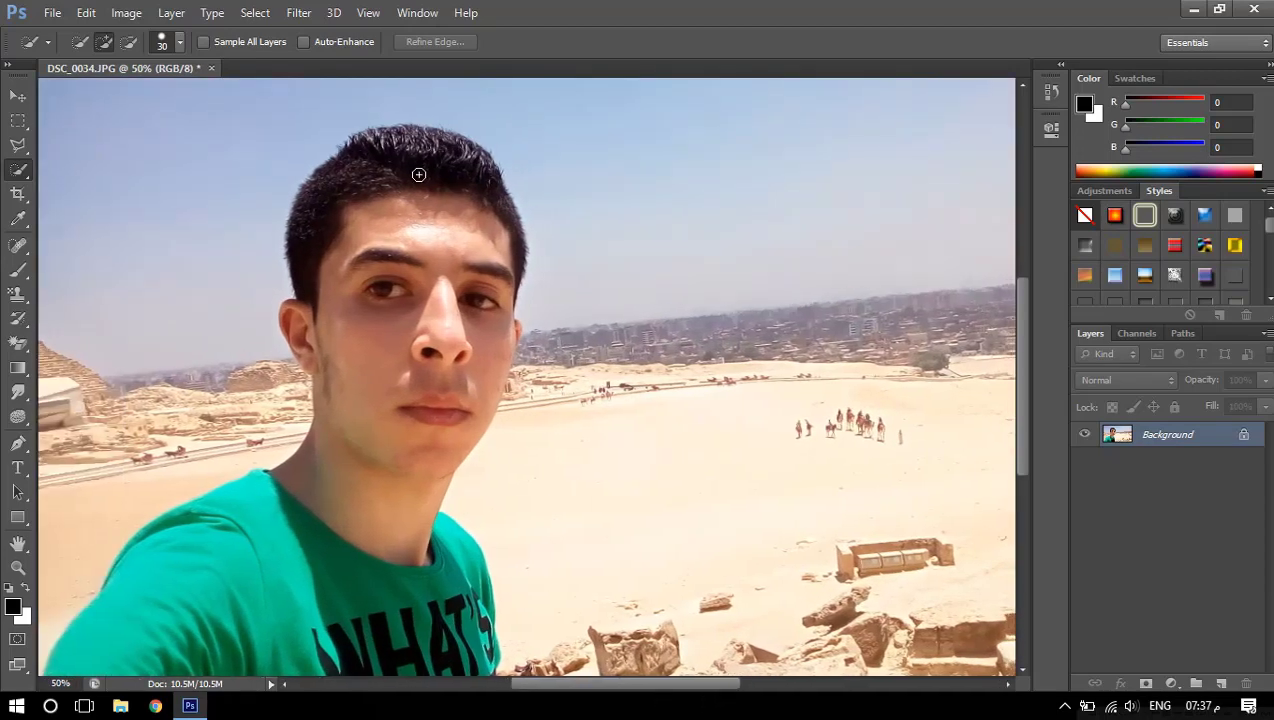
{"action": "mouse_move", "coordinate": [418, 174]}
{"action": "left_mouse_down"}
{"action": "mouse_move", "coordinate": [405, 343]}
{"action": "mouse_move", "coordinate": [492, 588]}
{"action": "left_mouse_up"}
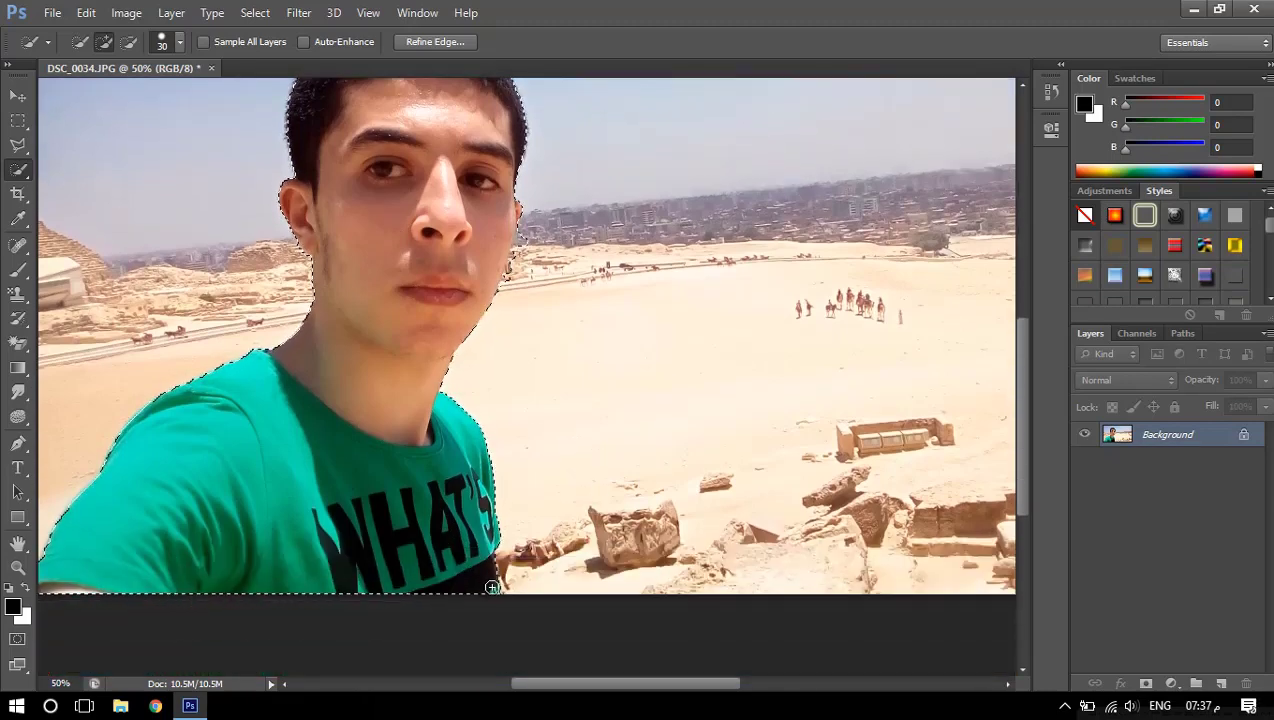
{"action": "scroll", "coordinate": [335, 597], "scroll_direction": "down", "scroll_amount": 1}
{"action": "scroll", "coordinate": [386, 483], "scroll_direction": "up", "scroll_amount": 1}
{"action": "scroll", "coordinate": [429, 394], "scroll_direction": "up", "scroll_amount": 2}
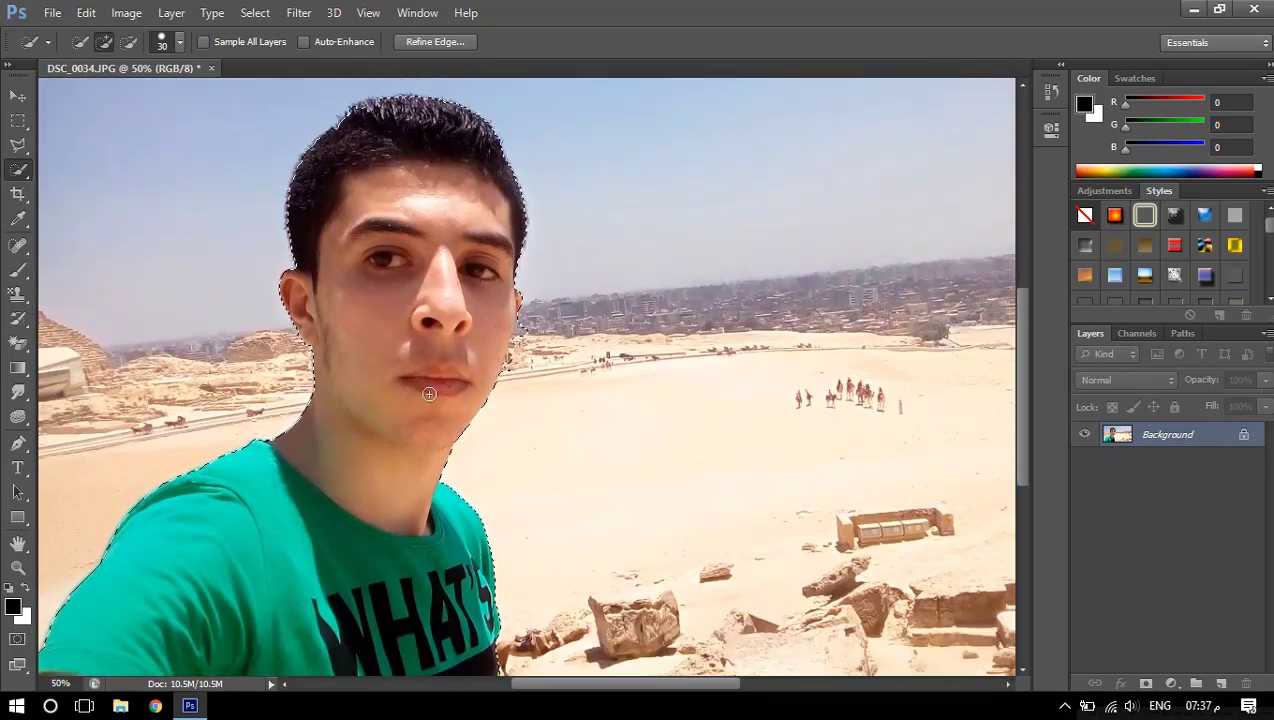
{"action": "scroll", "coordinate": [429, 394], "scroll_direction": "up", "scroll_amount": 1}
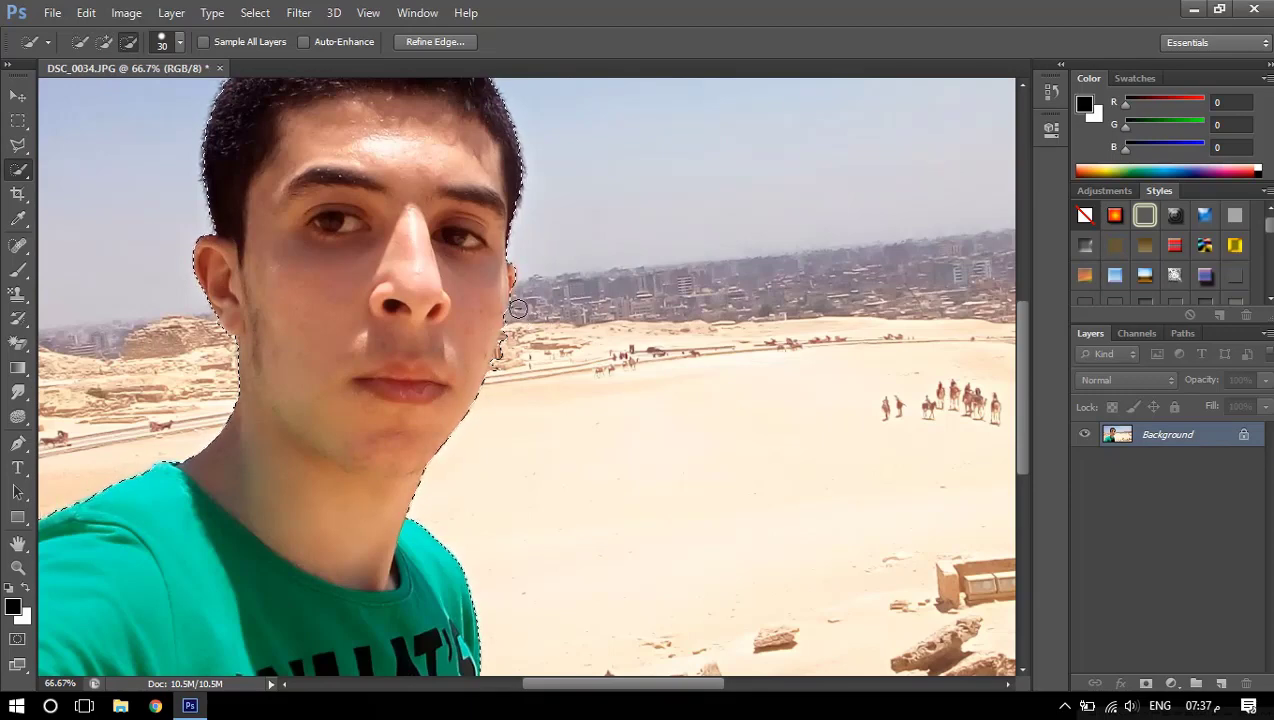
- Trim stray background near the ear and neck, then copy the person to Layer 1
{"action": "left_click_drag", "start_coordinate": [518, 309], "coordinate": [510, 379]}
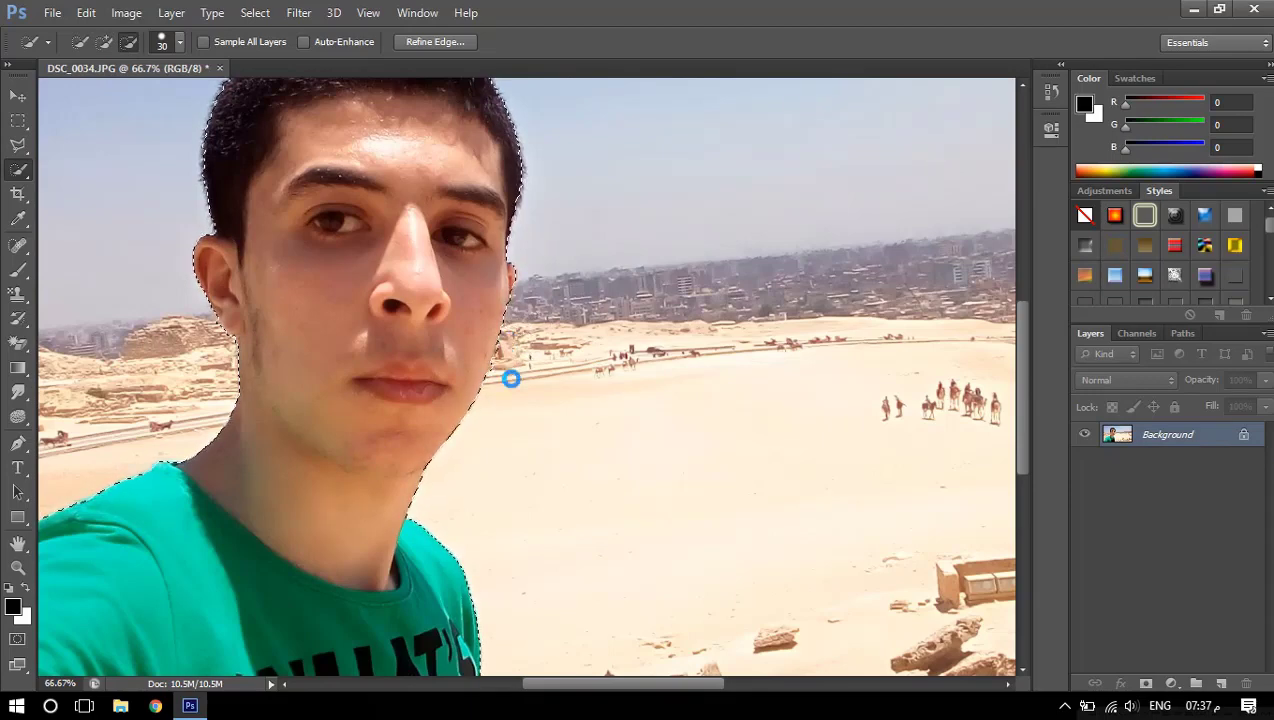
{"action": "left_click_drag", "start_coordinate": [510, 379], "coordinate": [498, 364]}
{"action": "scroll", "coordinate": [500, 369], "scroll_direction": "up", "scroll_amount": 1}
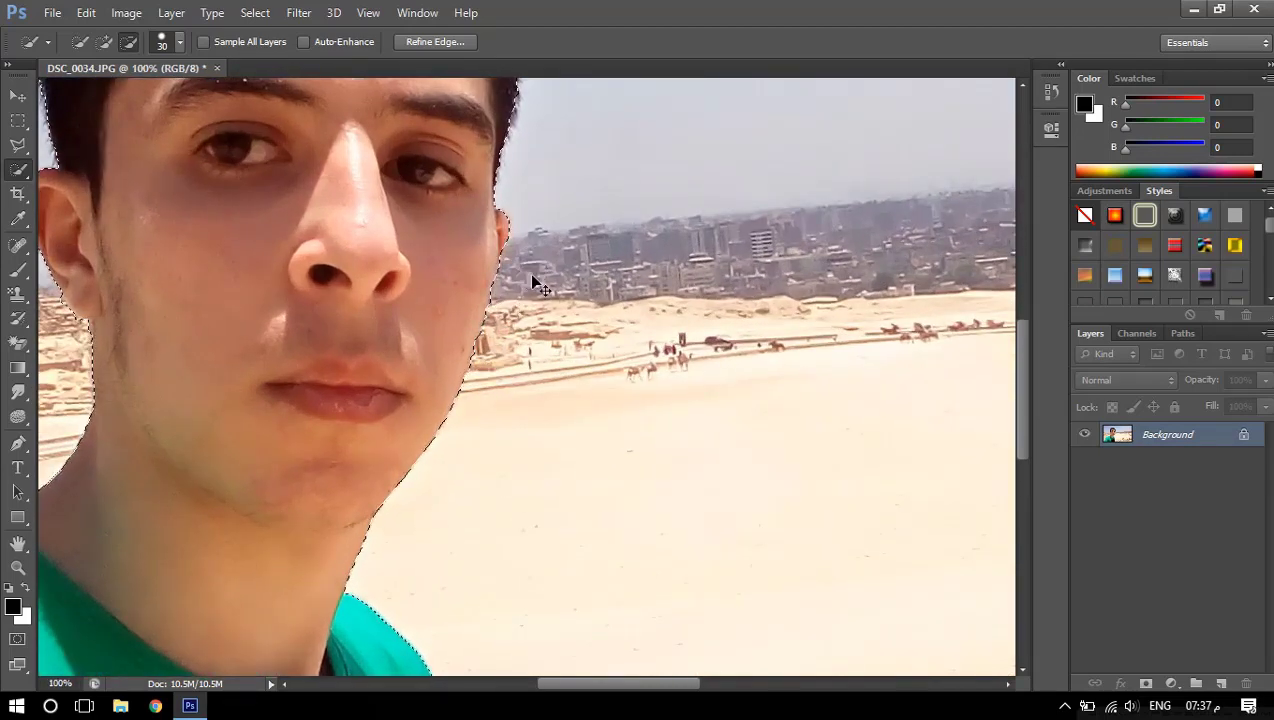
{"action": "left_click_drag", "start_coordinate": [566, 684], "coordinate": [548, 684]}
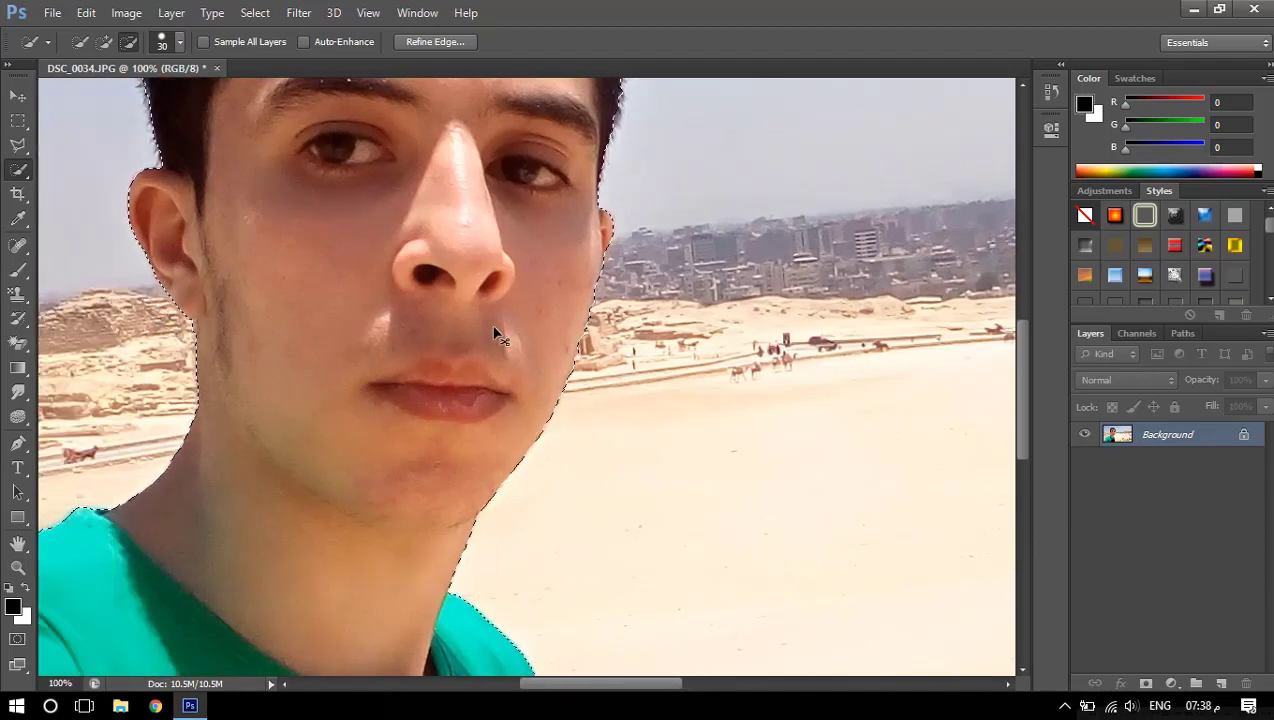
{"action": "key", "text": "ctrl+minus"}
{"action": "key", "text": "ctrl+minus"}
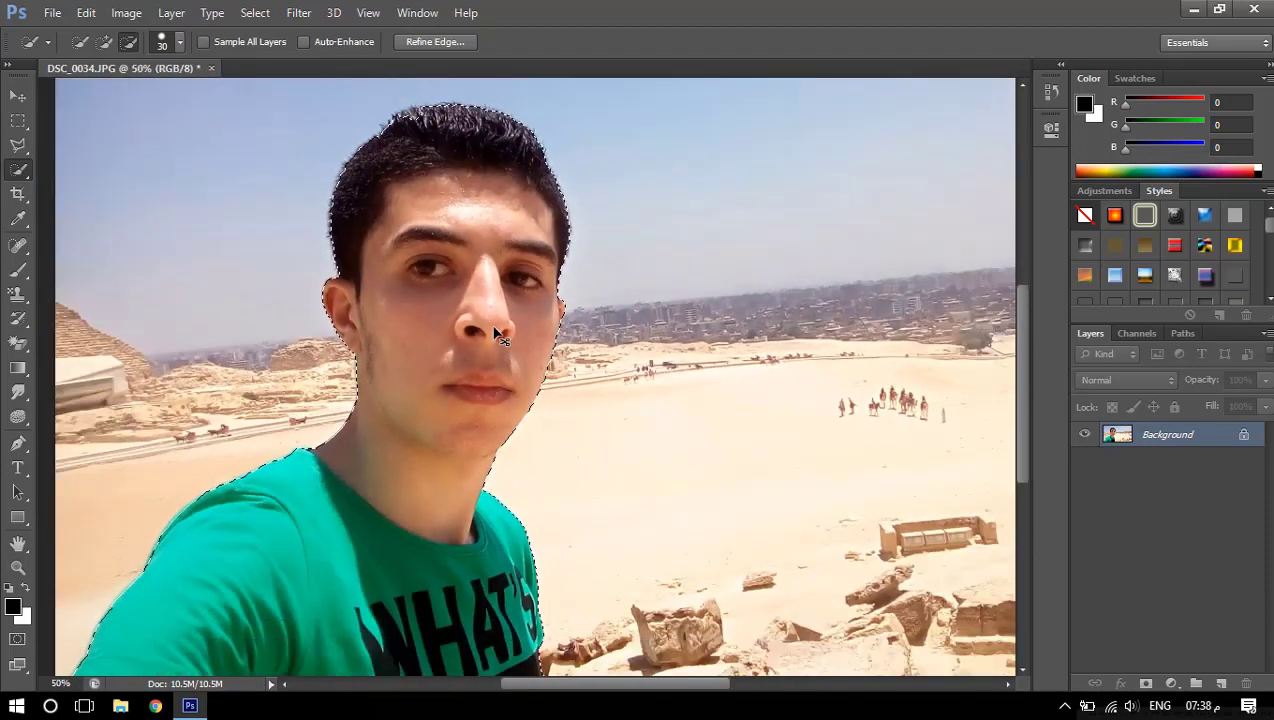
{"action": "key", "text": "ctrl+minus"}
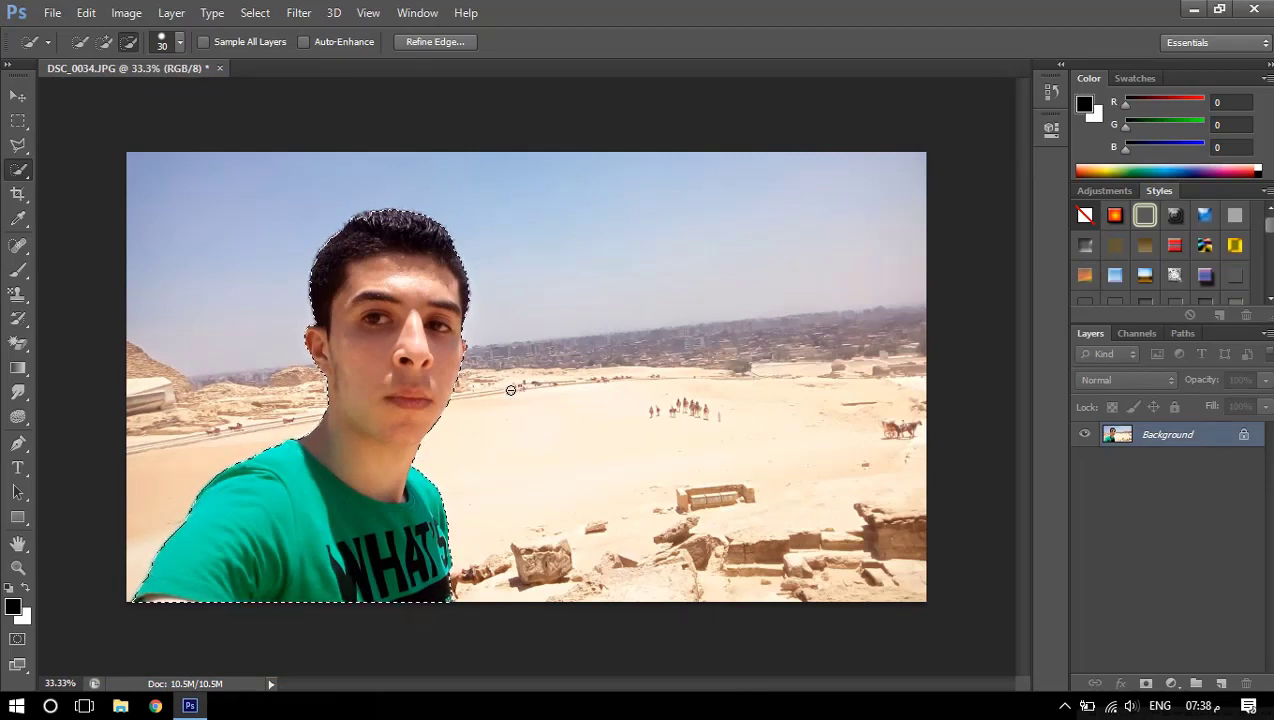
{"action": "key", "text": "ctrl+j"}
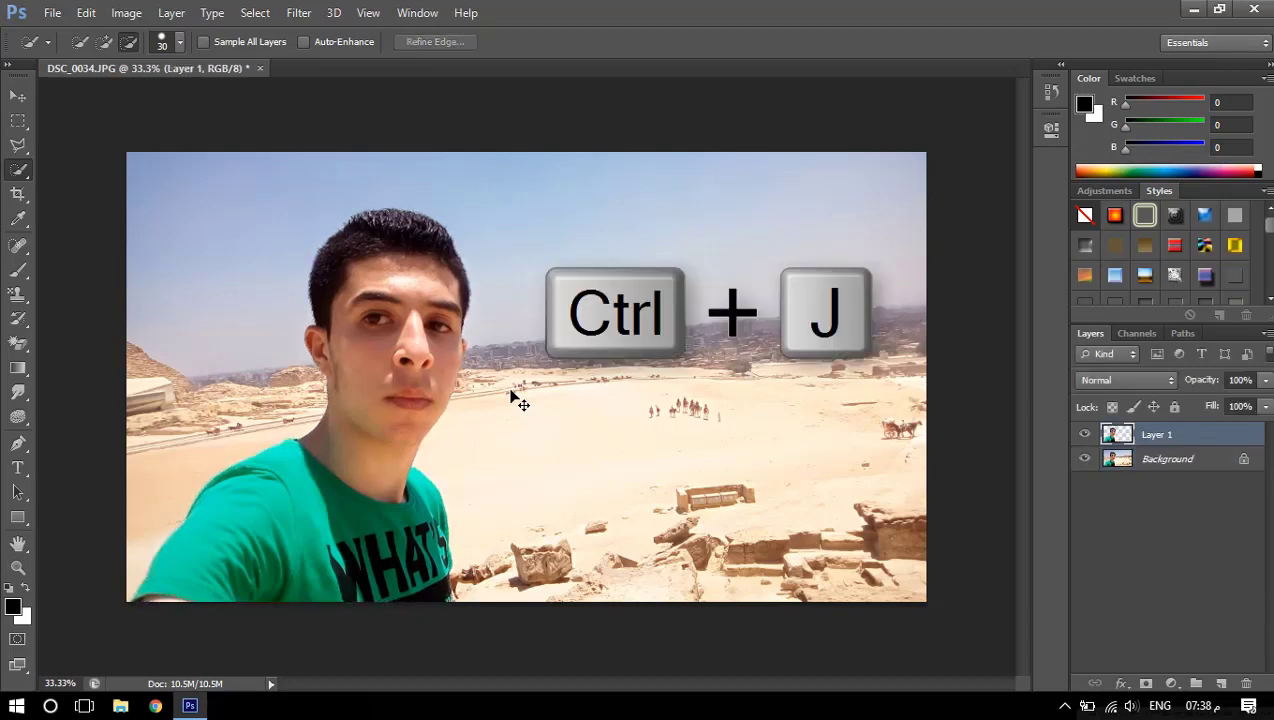
{"action": "left_click", "coordinate": [1085, 459]}
{"action": "left_click", "coordinate": [1085, 459]}
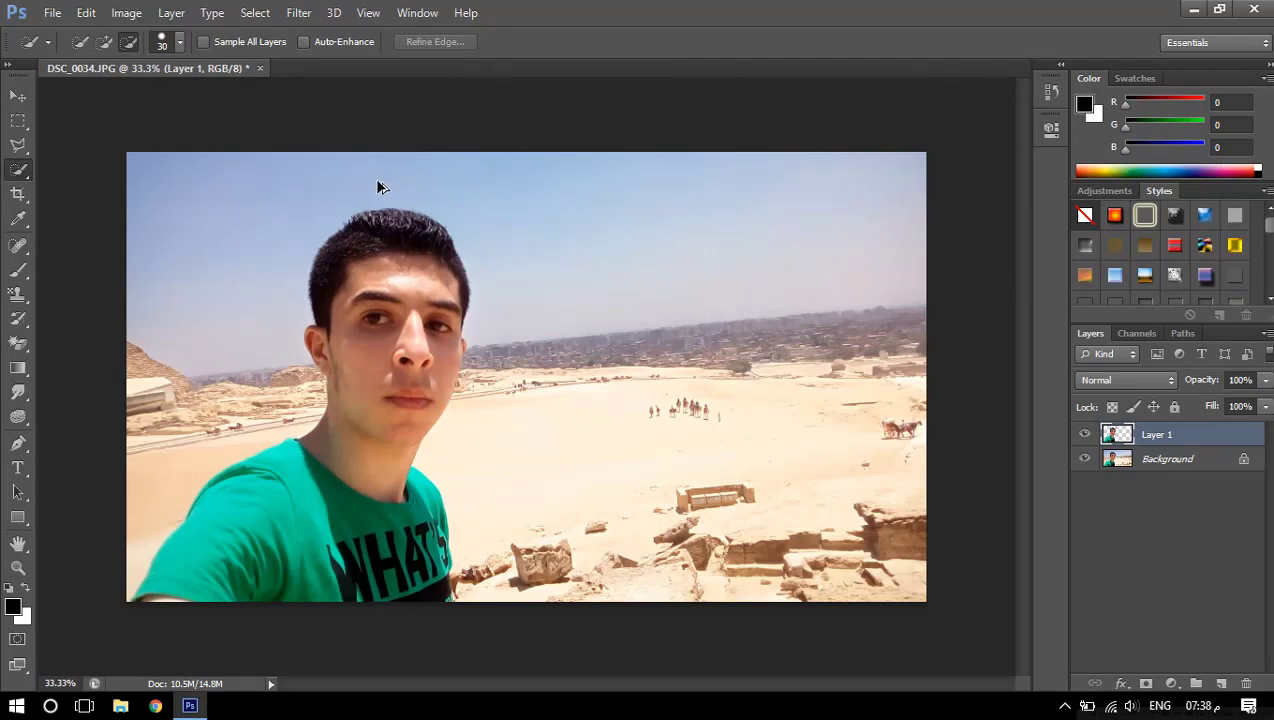
{"action": "key", "text": "ctrl+z"}
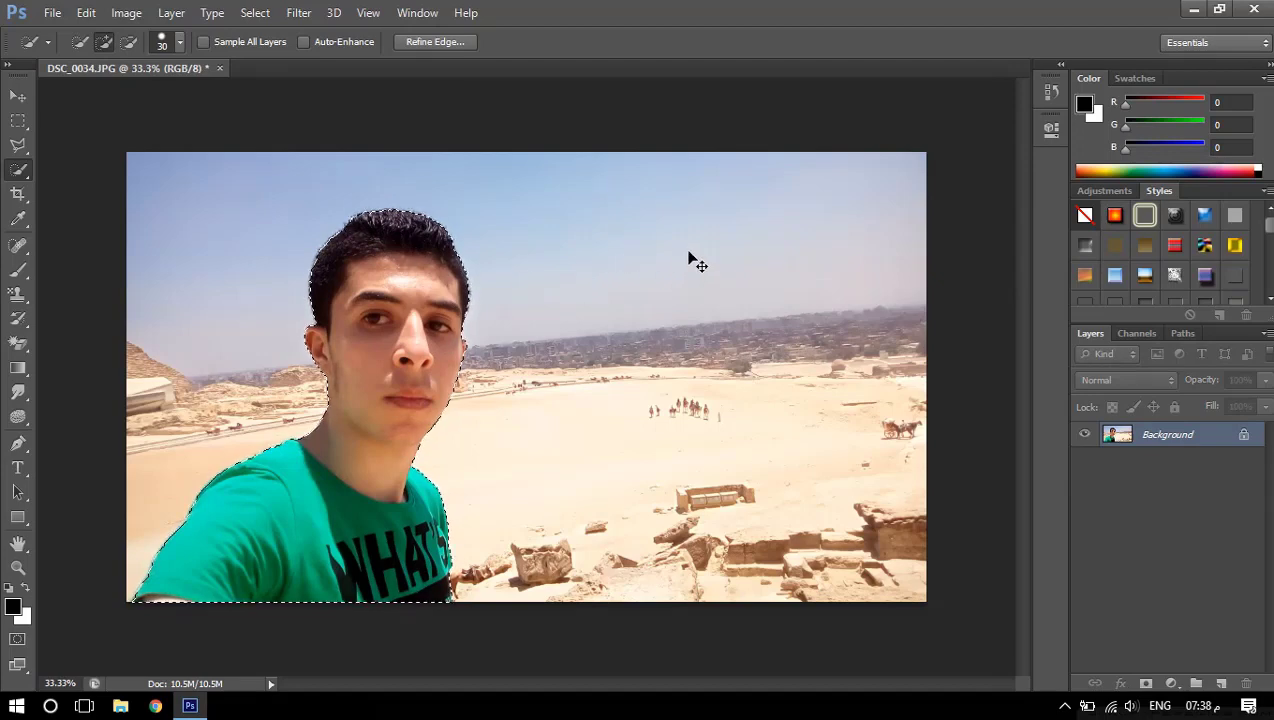
{"action": "key", "text": "ctrl+j"}
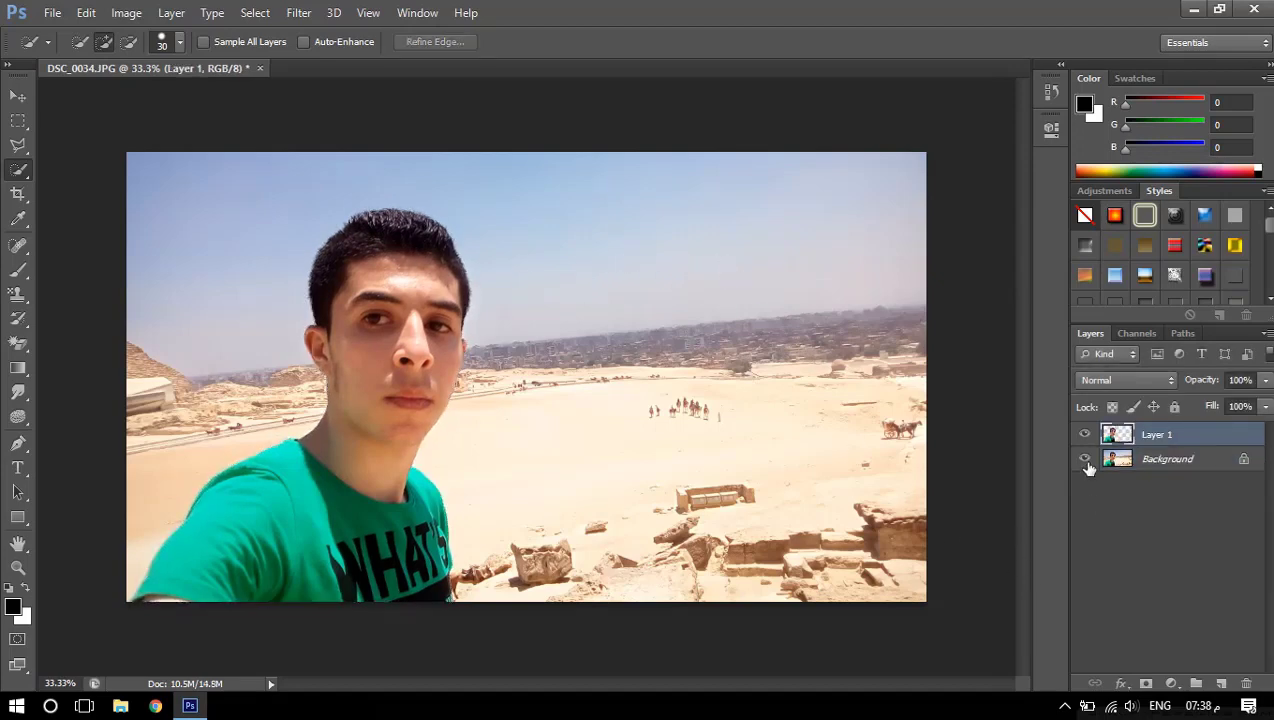
{"action": "left_click", "coordinate": [1085, 458]}
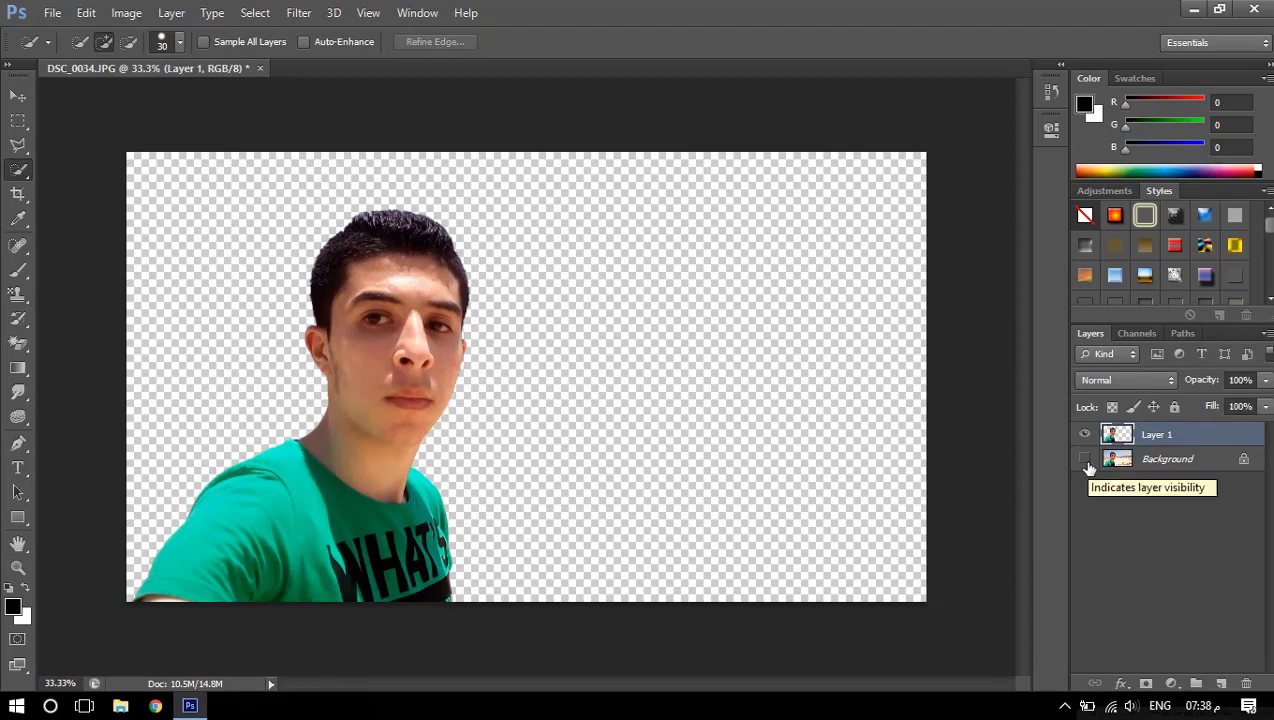
{"action": "left_click", "coordinate": [1085, 459]}
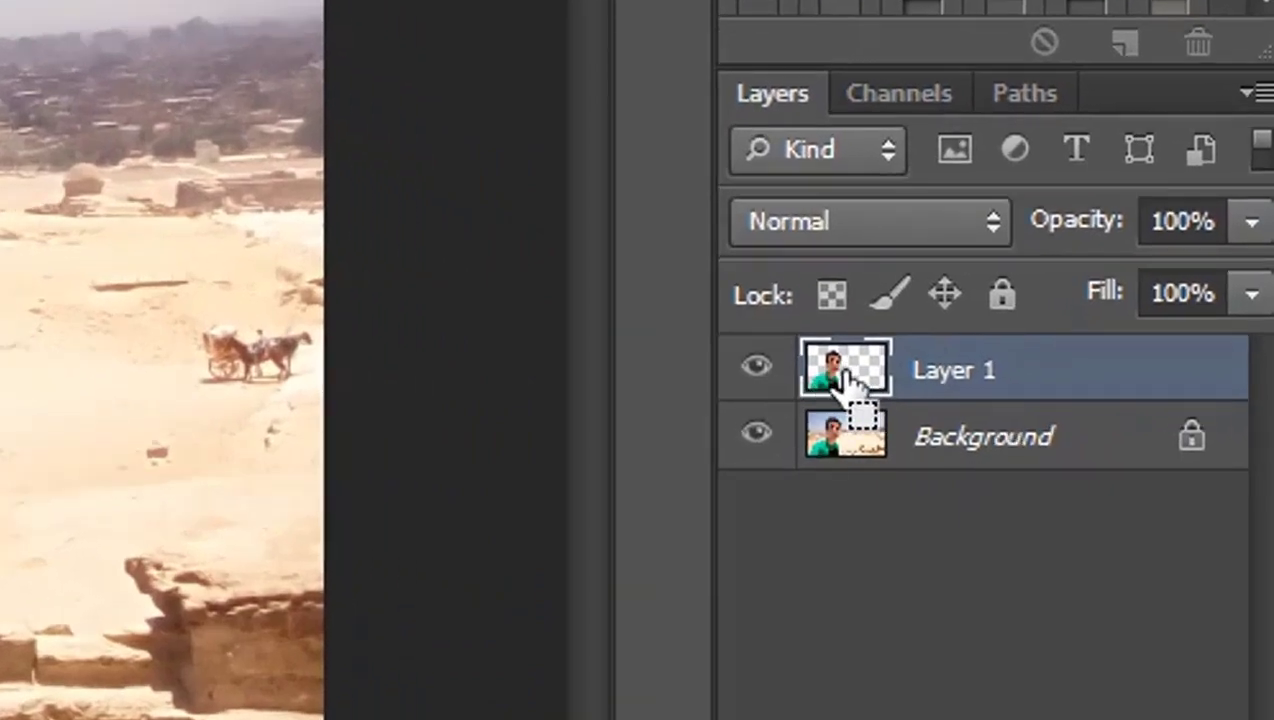
- Load Layer 1's person outline as a selection, expand it by 7 pixels, and fit the photo
{"action": "left_click", "coordinate": [845, 378], "text": "ctrl"}
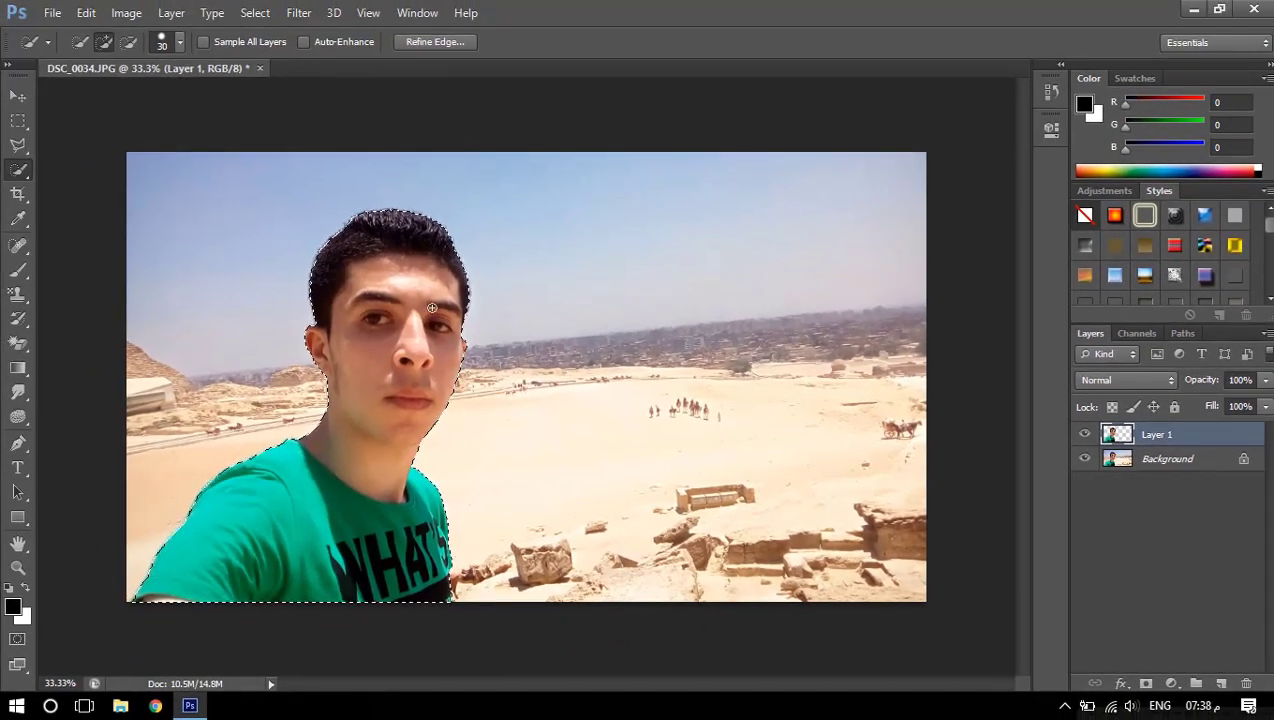
{"action": "left_click", "coordinate": [256, 13]}
{"action": "mouse_move", "coordinate": [456, 372]}
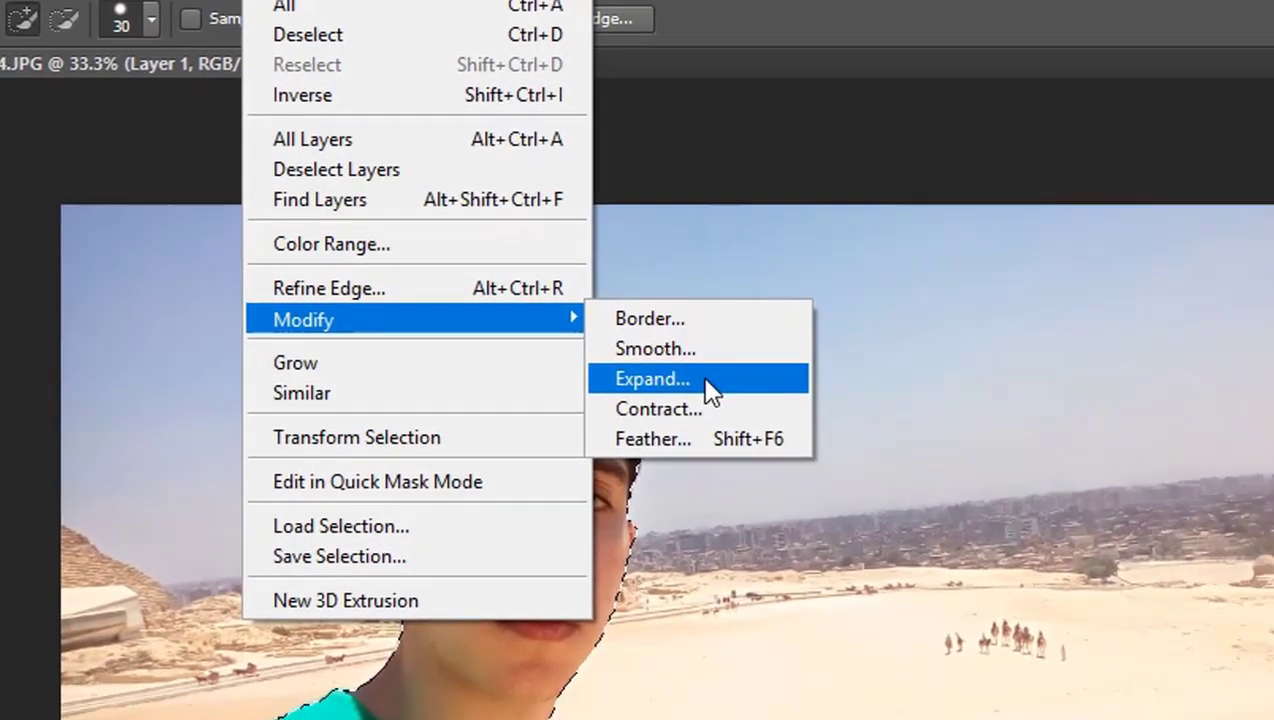
{"action": "left_click", "coordinate": [853, 443]}
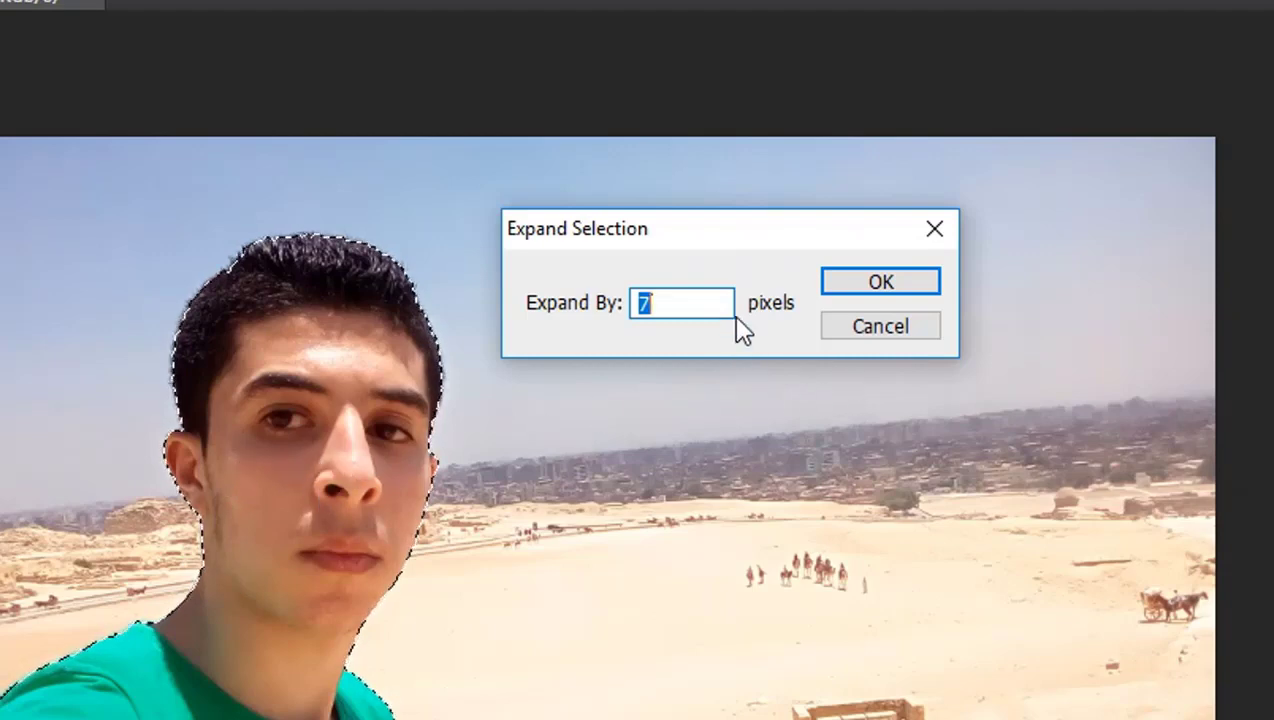
{"action": "left_click", "coordinate": [908, 283]}
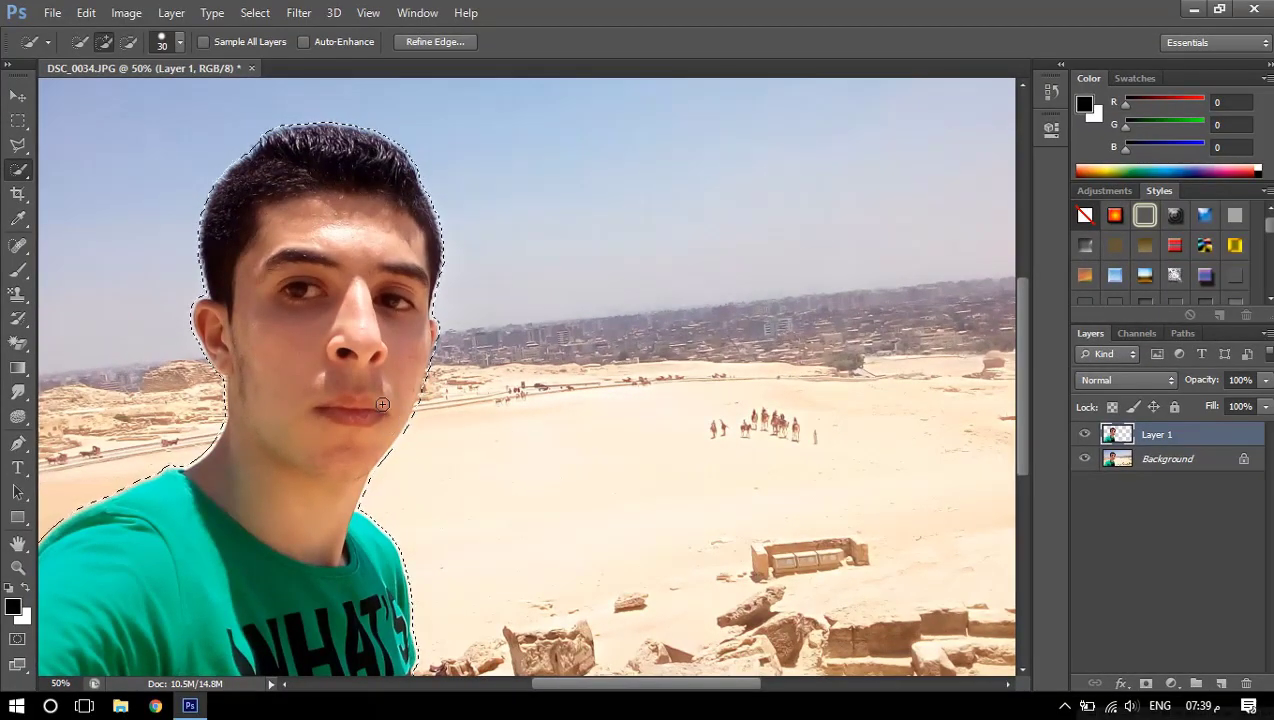
{"action": "key", "text": "ctrl+minus"}
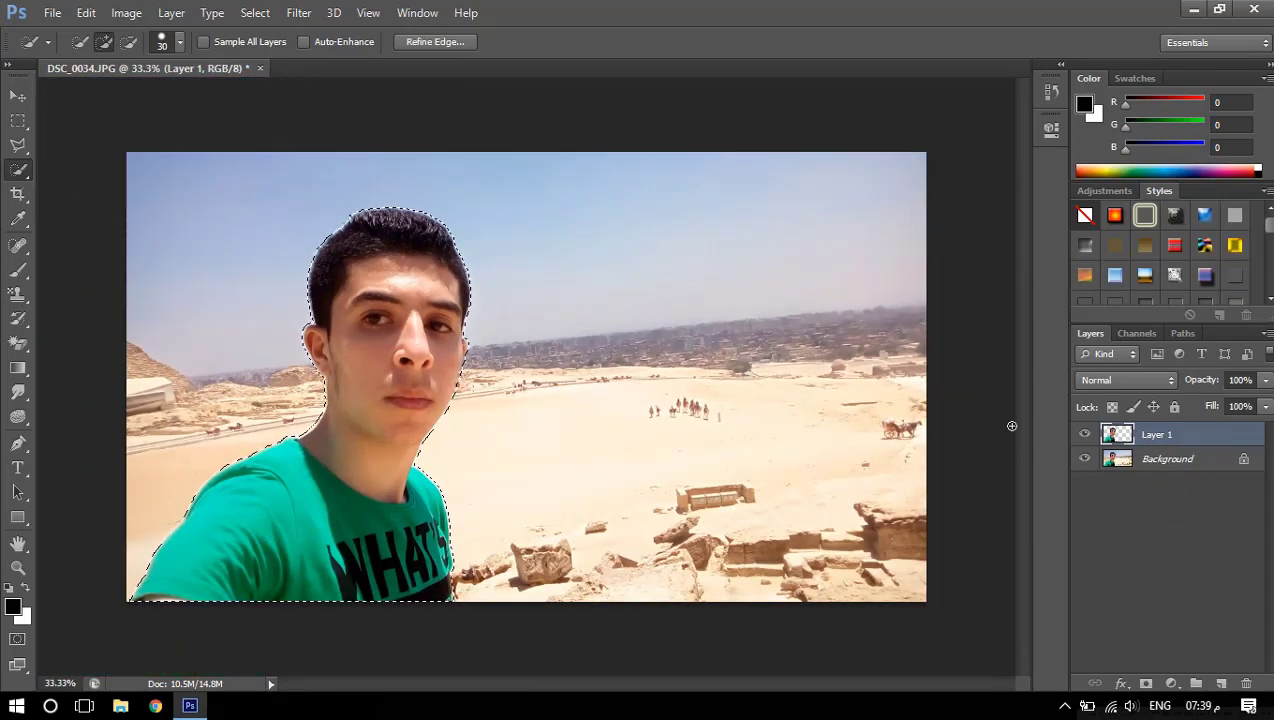
- Content-Aware fill the person's area on the Background layer, deselect, and check by toggling Layer 1
{"action": "left_click", "coordinate": [1172, 460]}
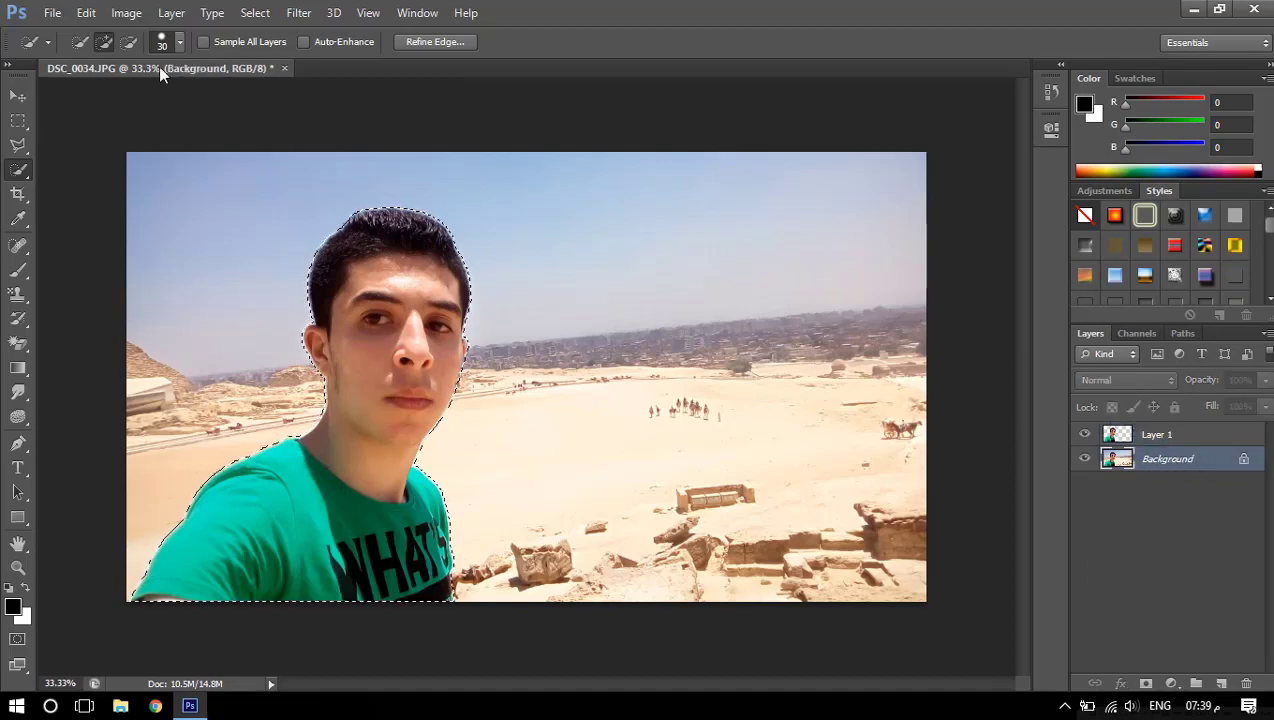
{"action": "left_click", "coordinate": [88, 14]}
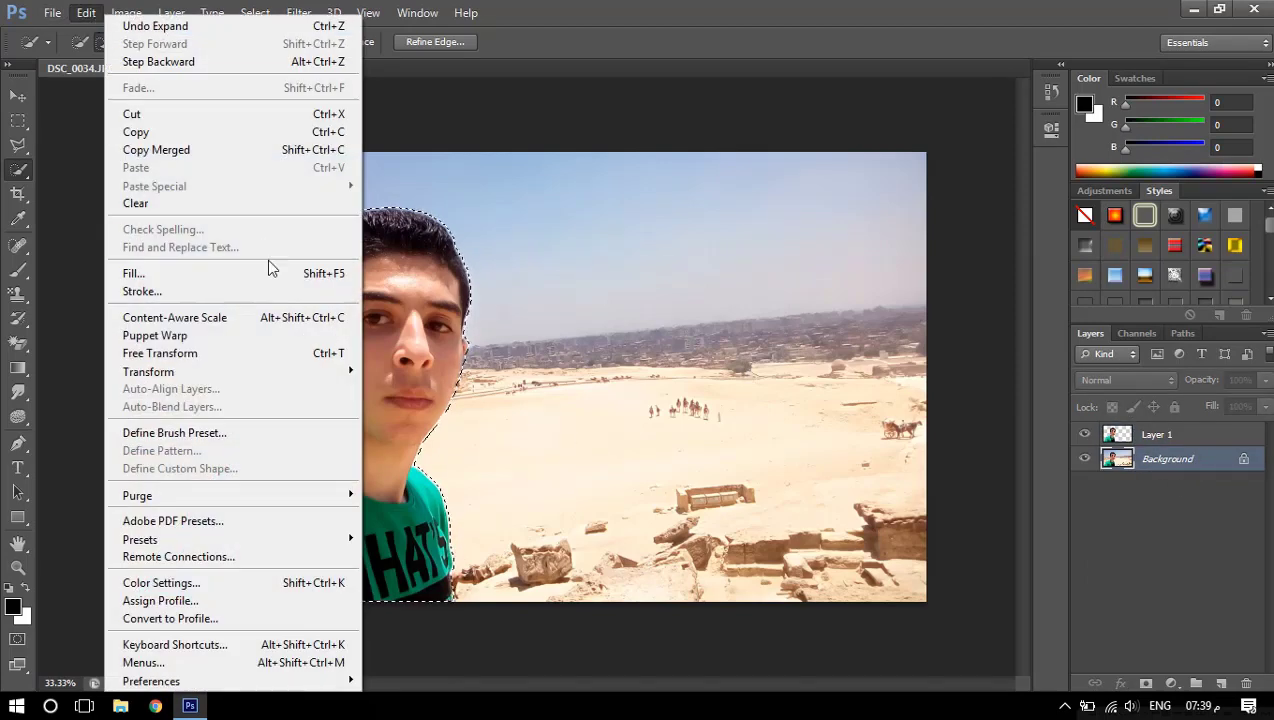
{"action": "left_click", "coordinate": [174, 271]}
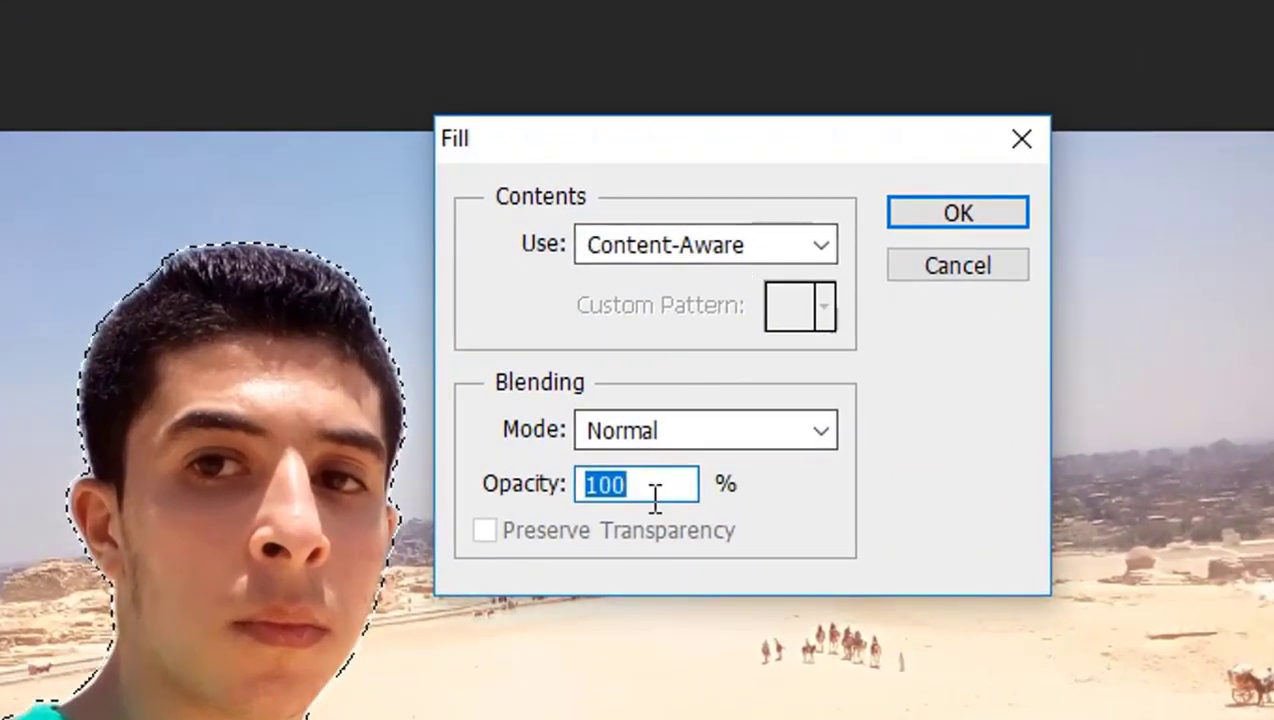
{"action": "left_click", "coordinate": [953, 216]}
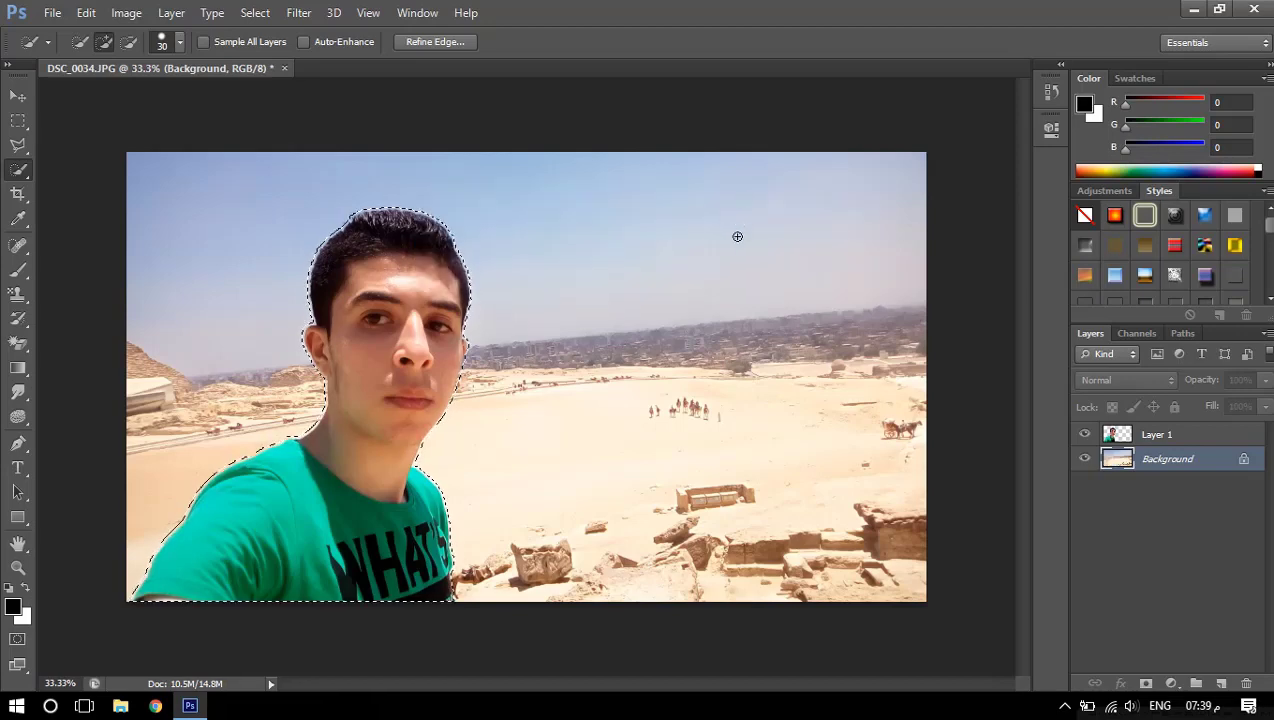
{"action": "key", "text": "ctrl+d"}
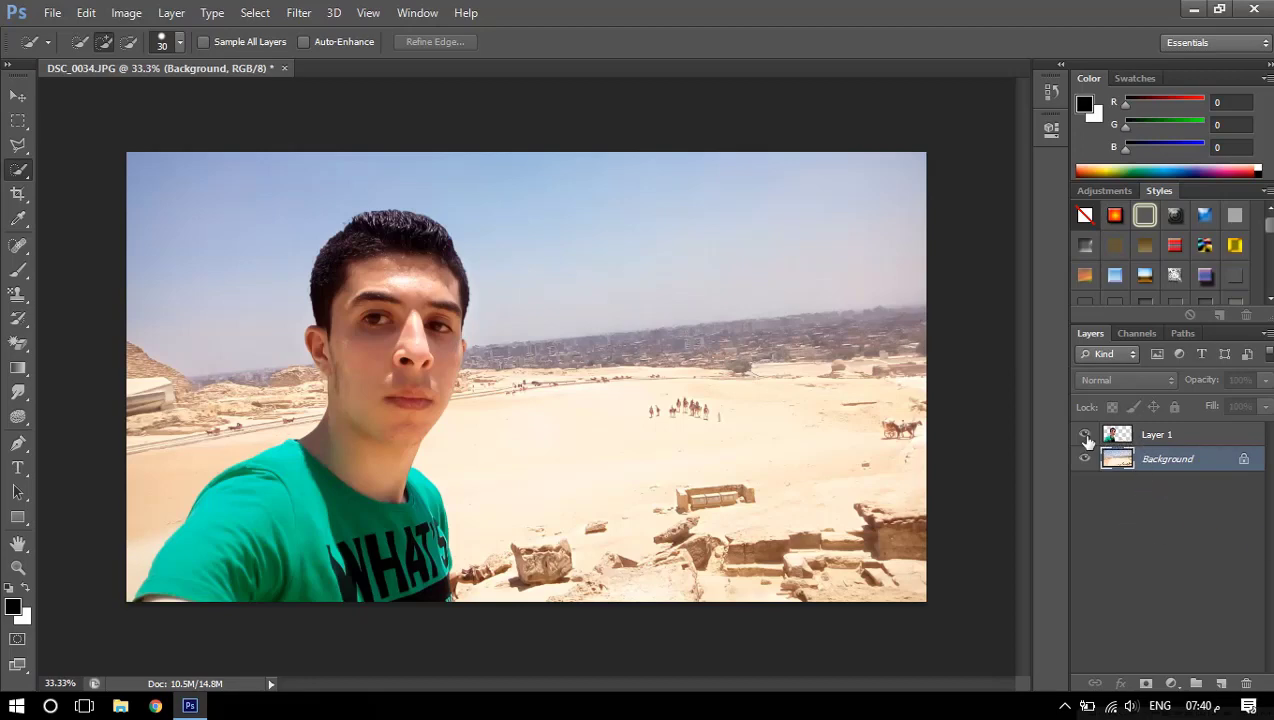
{"action": "left_click", "coordinate": [1085, 436]}
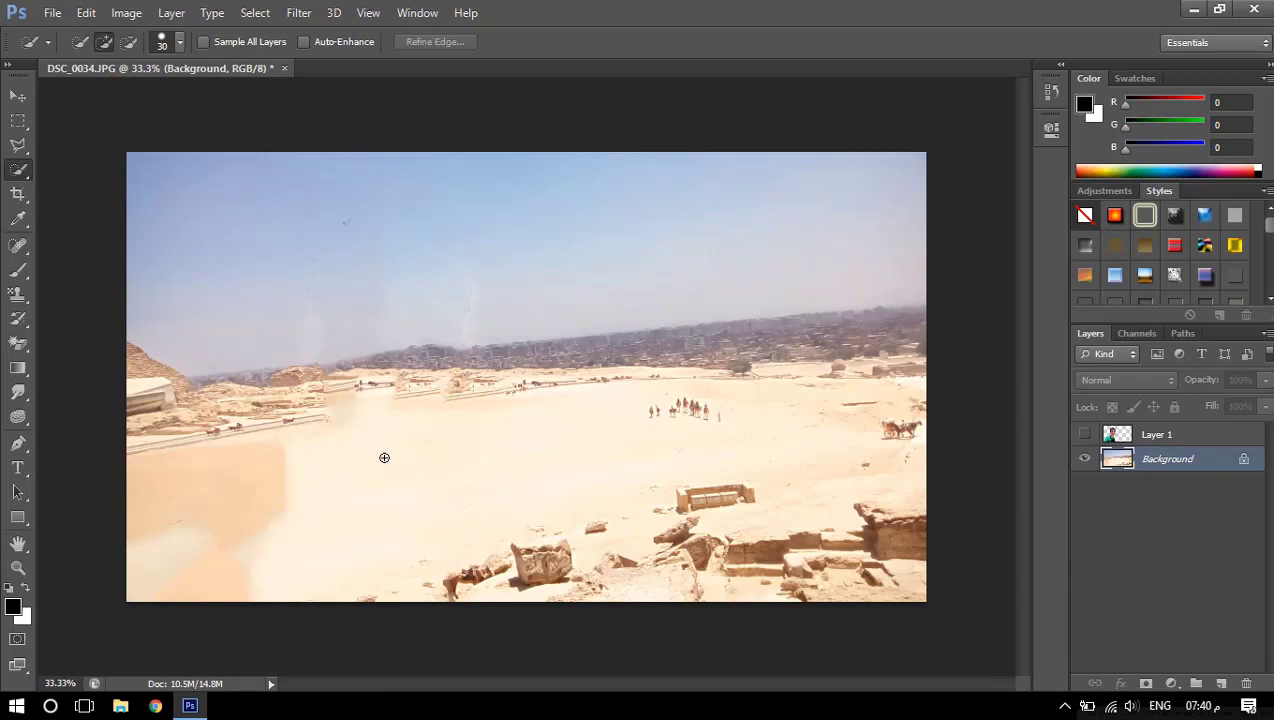
{"action": "left_click", "coordinate": [1085, 435]}
- Apply a 5.5-pixel Gaussian Blur to the desert Background layer
{"action": "left_click", "coordinate": [299, 12]}
{"action": "left_click", "coordinate": [299, 12]}
{"action": "left_click", "coordinate": [299, 12]}
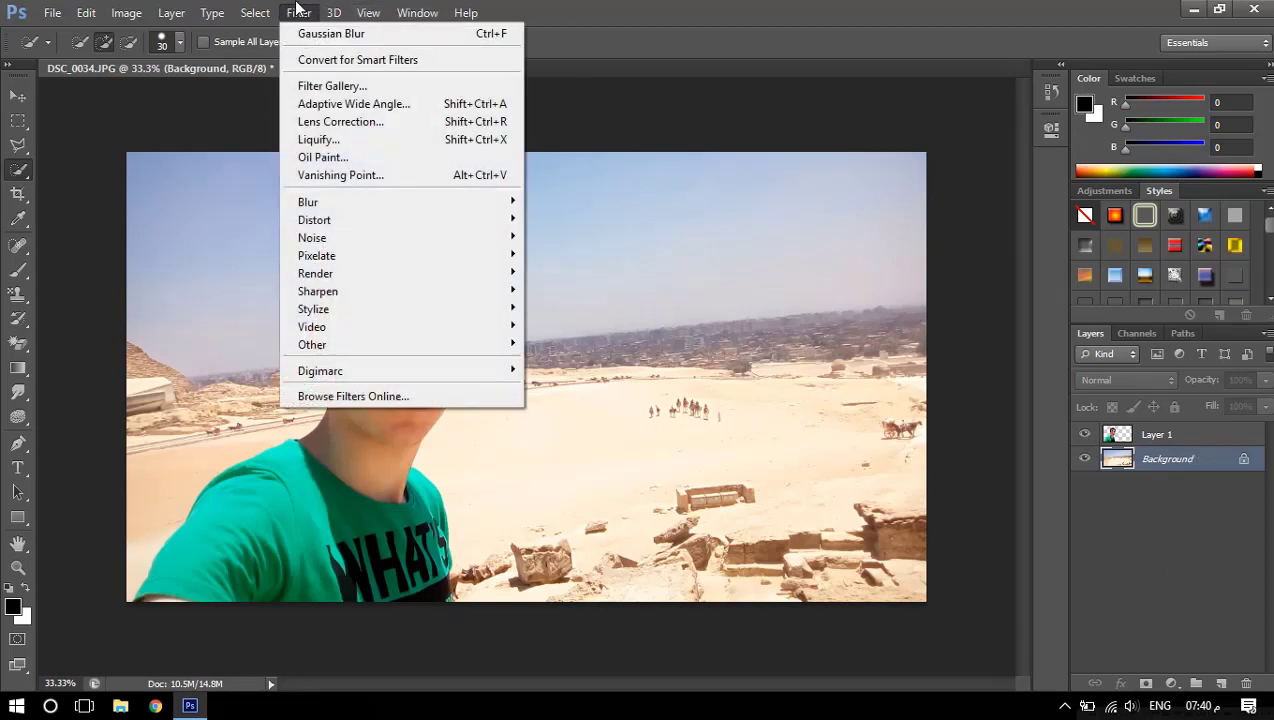
{"action": "mouse_move", "coordinate": [308, 202]}
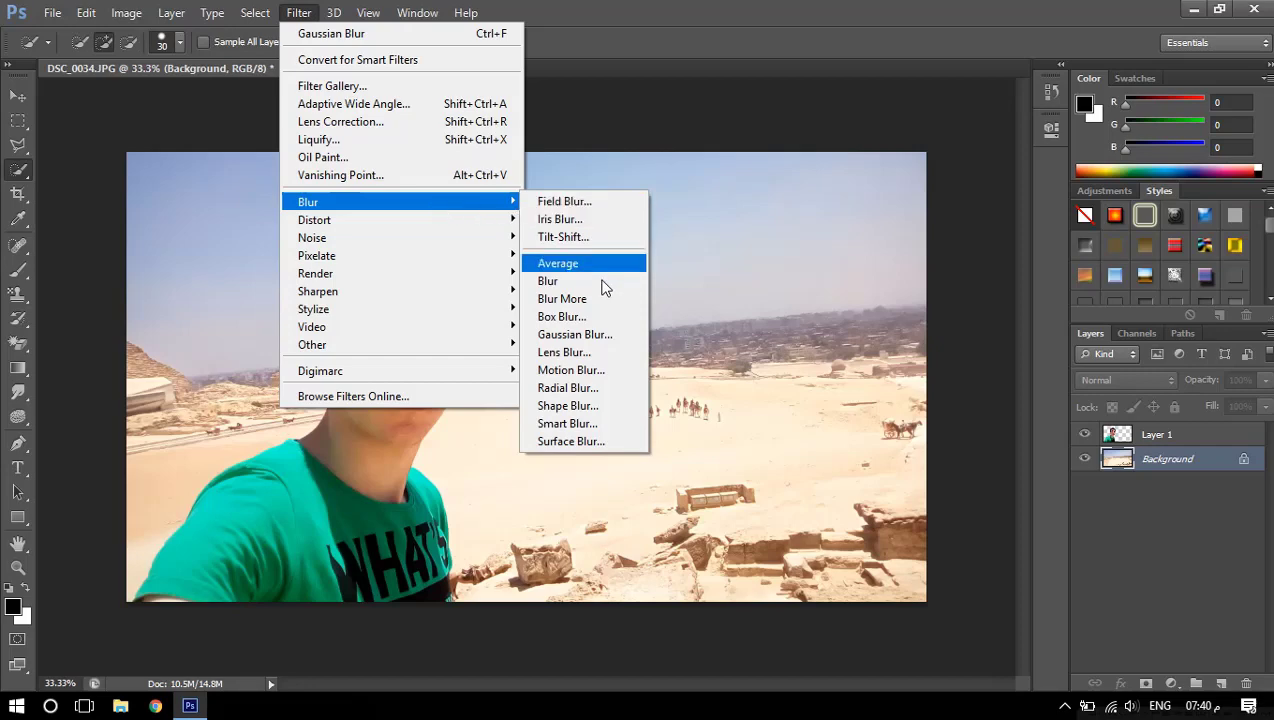
{"action": "left_click", "coordinate": [597, 340]}
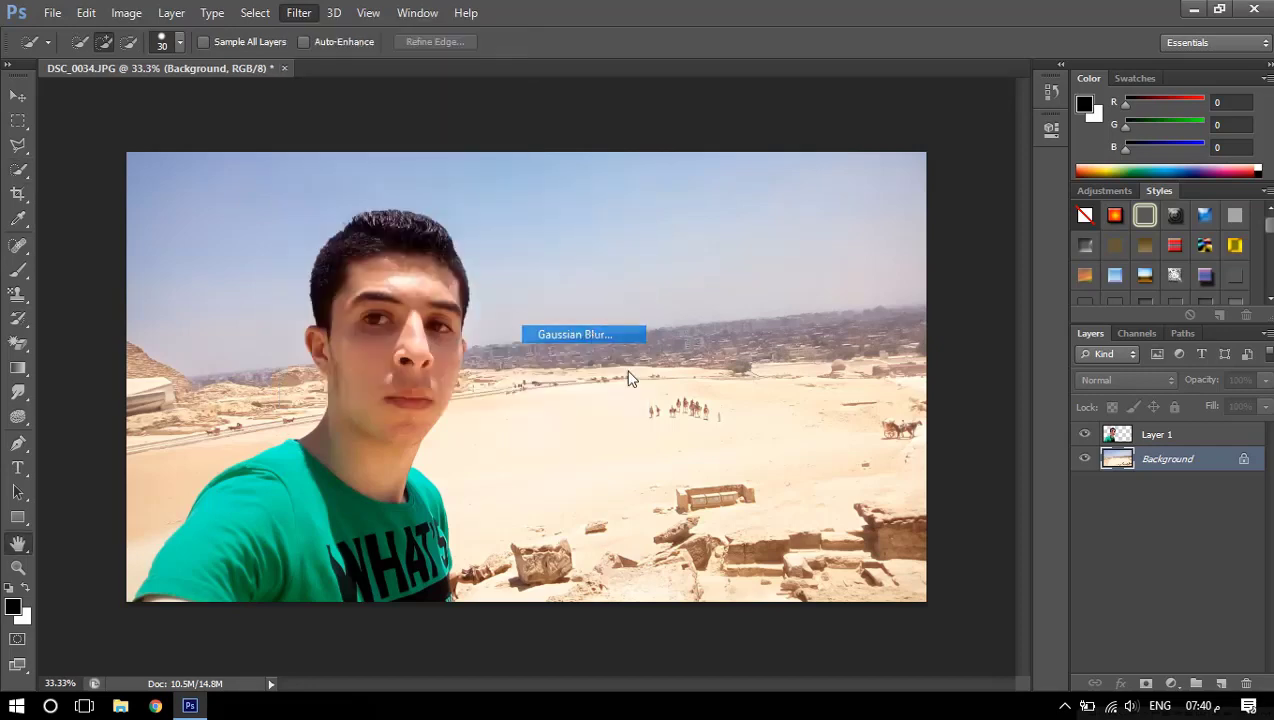
{"action": "left_click_drag", "start_coordinate": [964, 392], "coordinate": [1052, 390]}
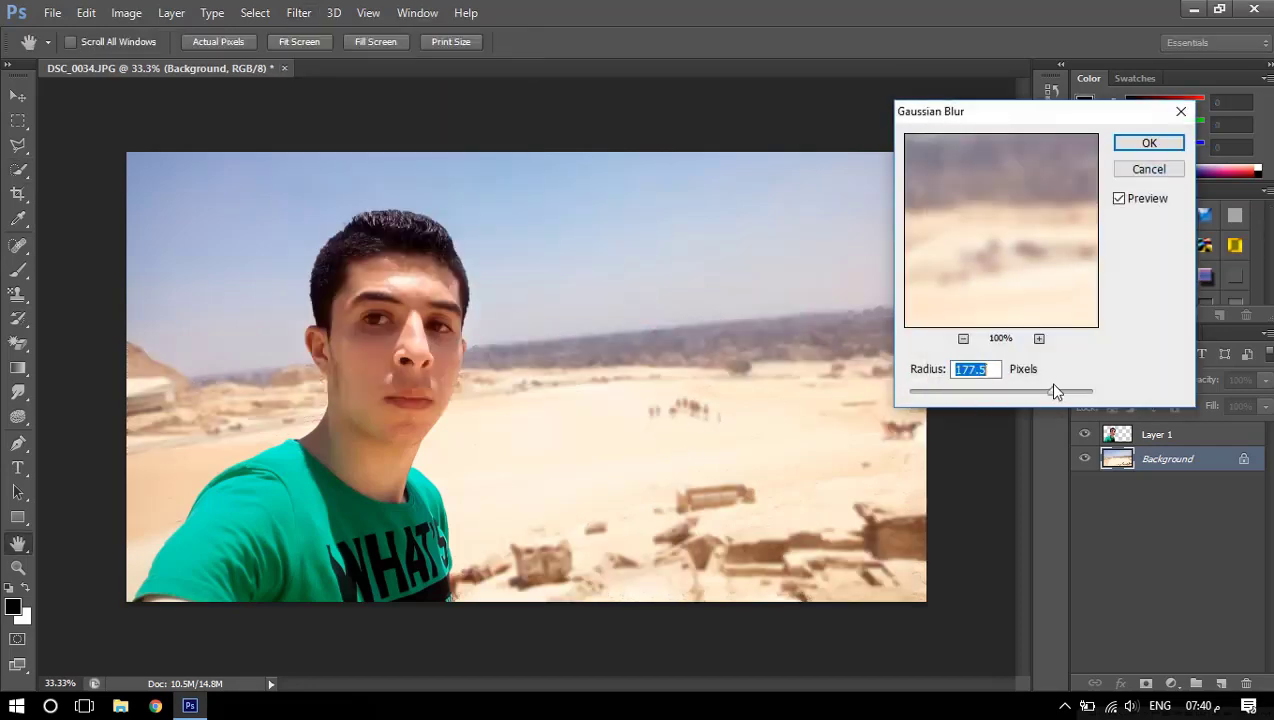
{"action": "left_click", "coordinate": [1044, 391]}
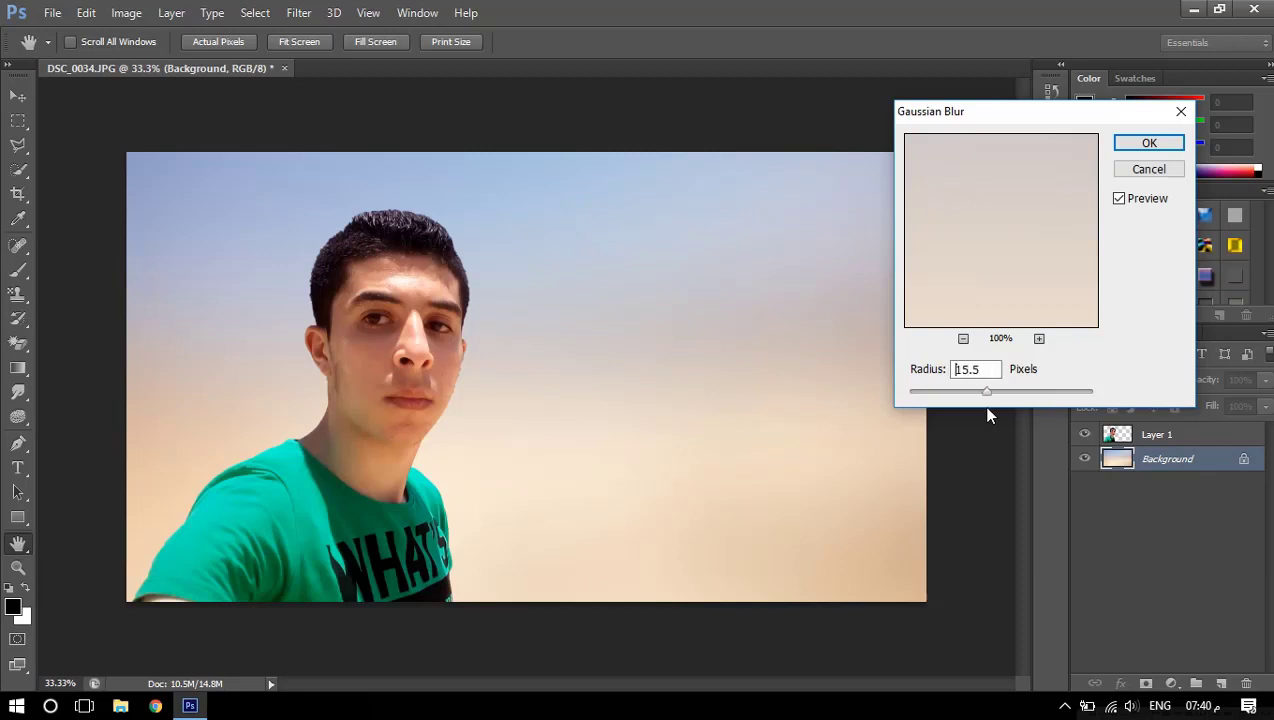
{"action": "left_click_drag", "start_coordinate": [964, 410], "coordinate": [958, 400]}
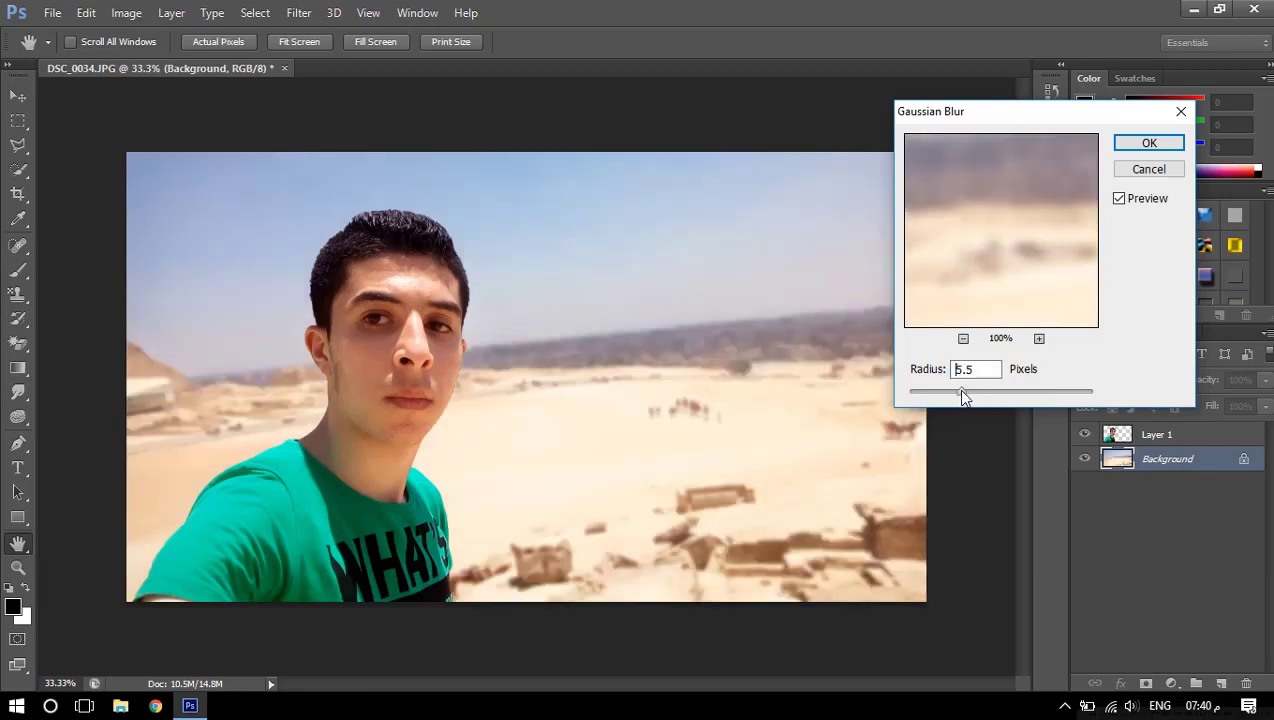
{"action": "left_click", "coordinate": [961, 392]}
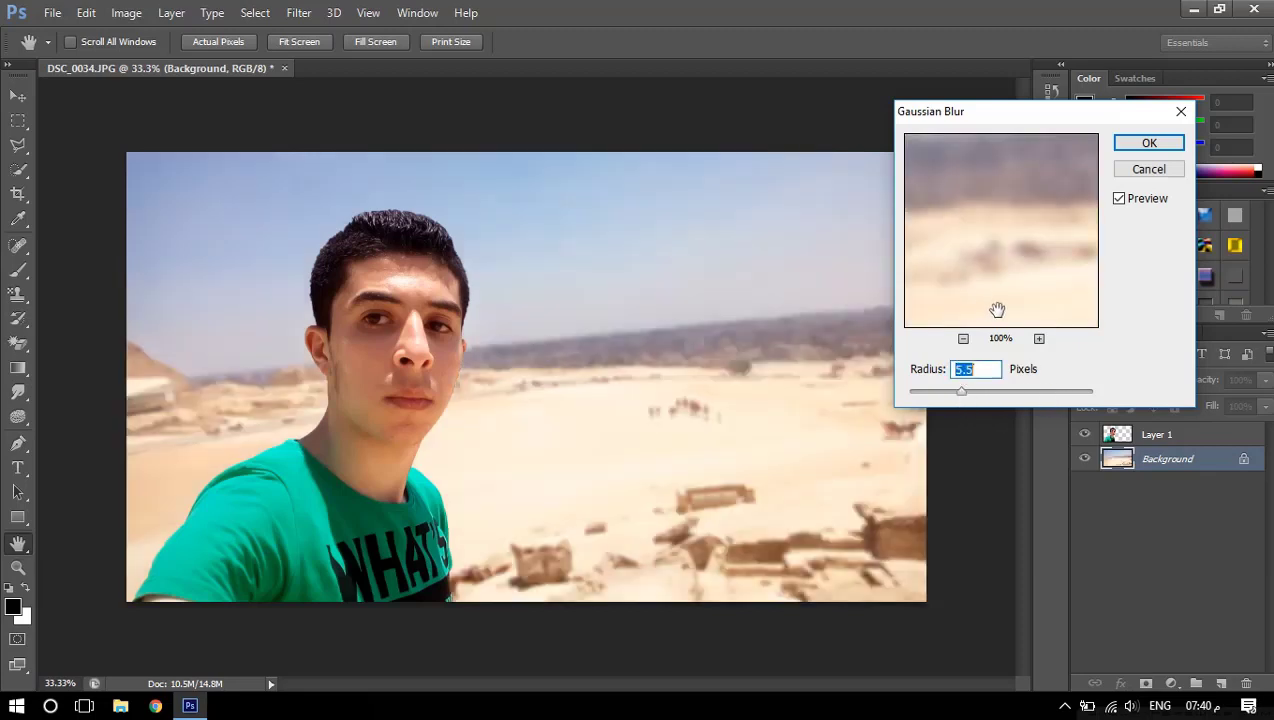
{"action": "left_click", "coordinate": [1148, 143]}
{"action": "key", "text": "w"}
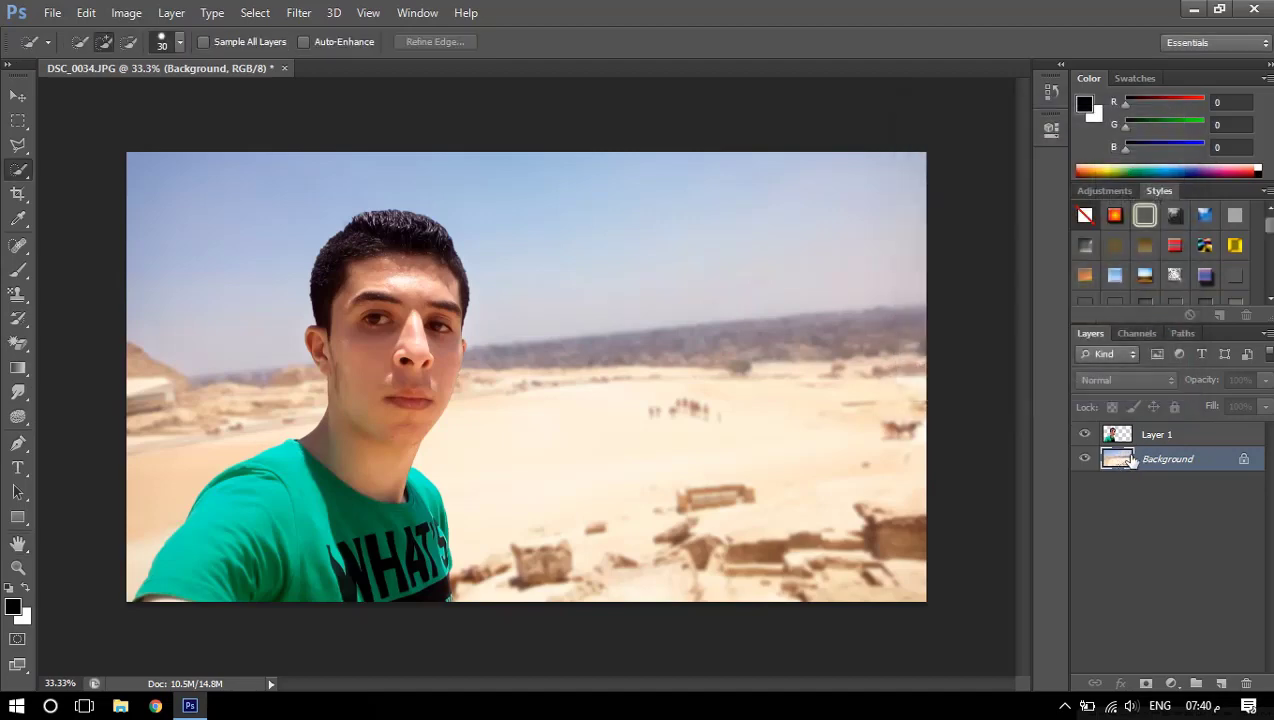
- Merge Layer 1 and the blurred Background into one layer with Ctrl+E
{"action": "left_click", "coordinate": [1184, 442], "text": "shift"}
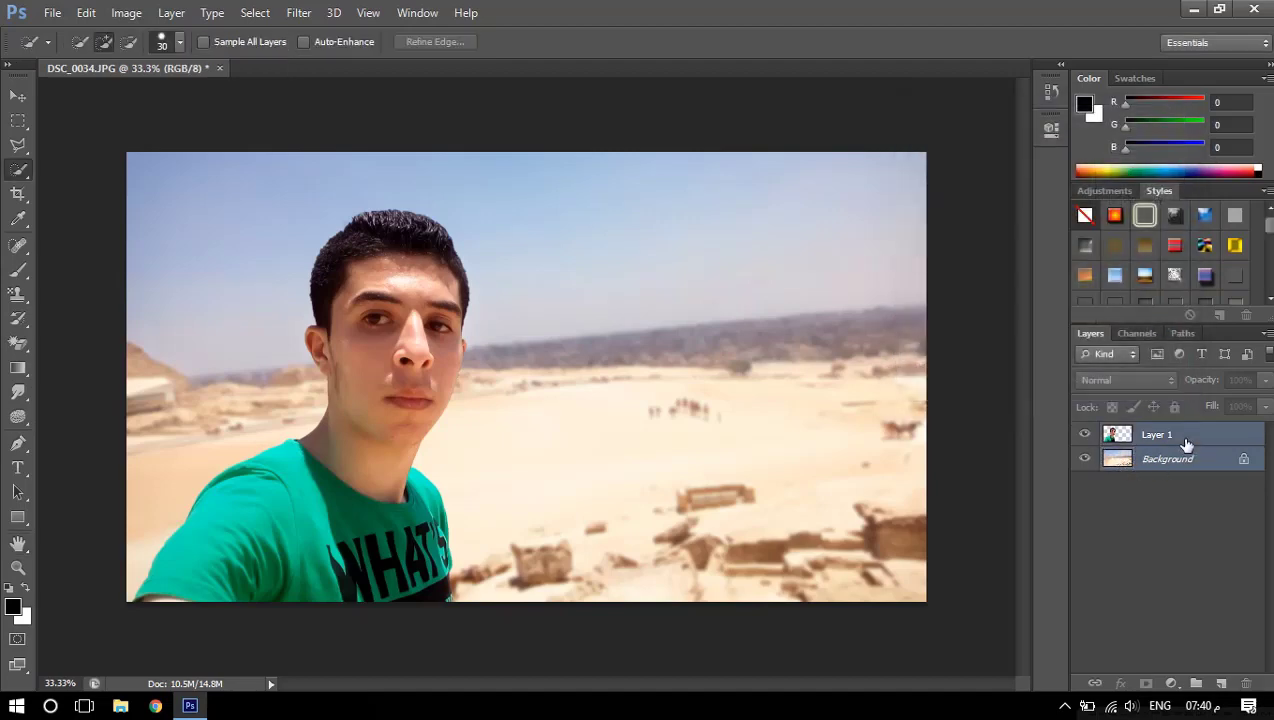
{"action": "key", "text": "ctrl+e"}
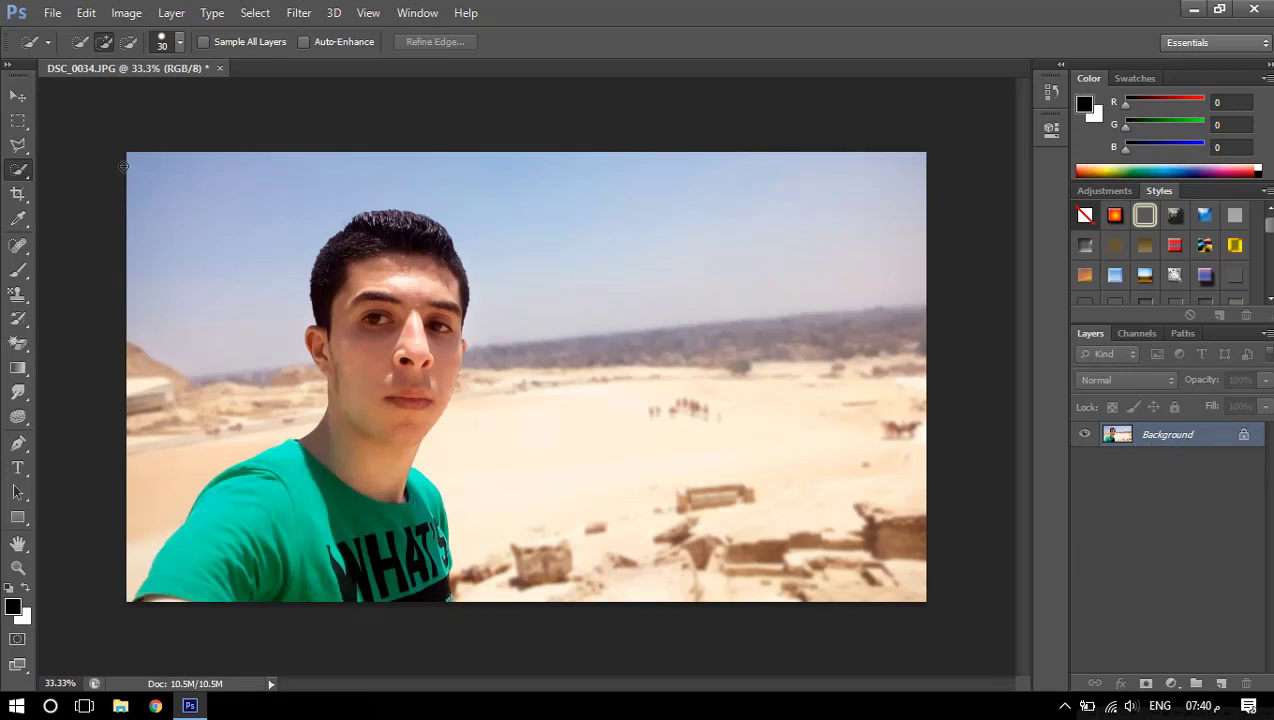
{"action": "left_click", "coordinate": [18, 95]}
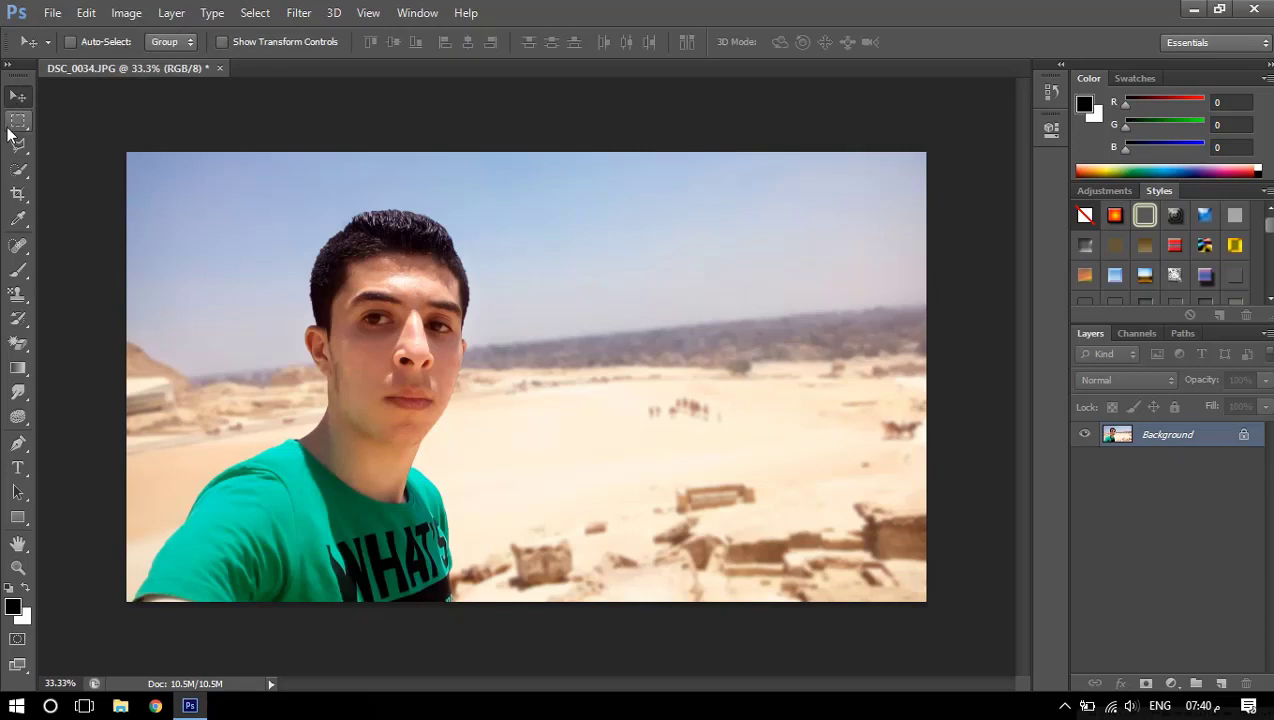